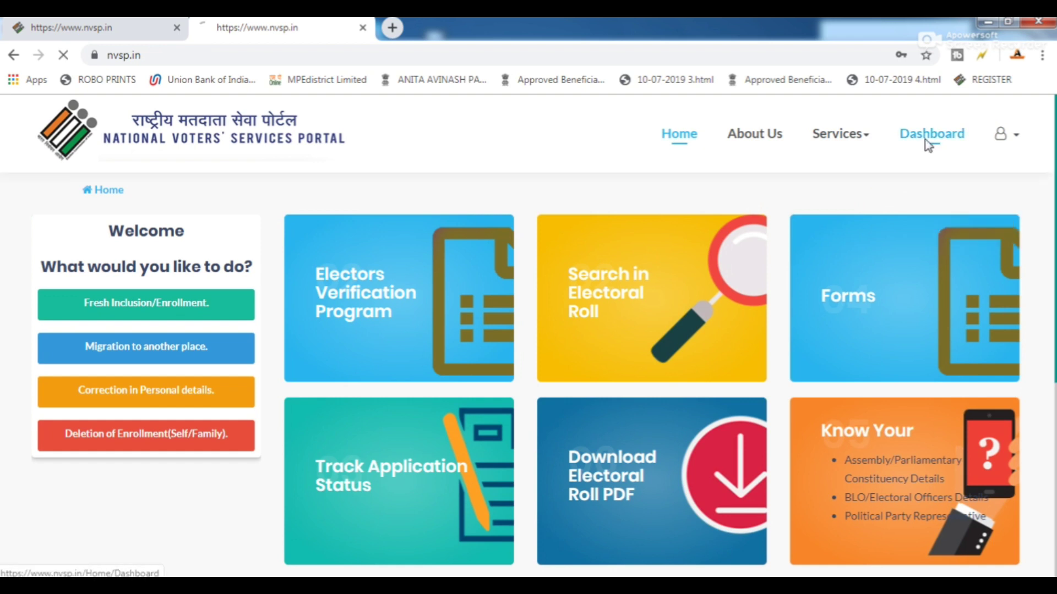
{"action": "left_click", "coordinate": [925, 136]}
{"action": "mouse_move", "coordinate": [820, 140]}
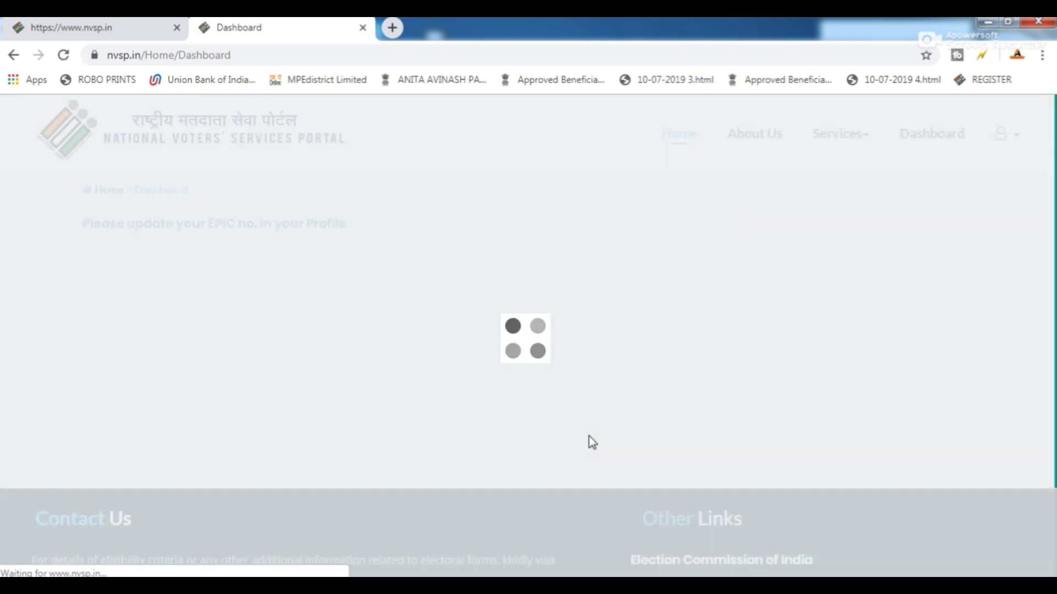
{"action": "left_click", "coordinate": [12, 56]}
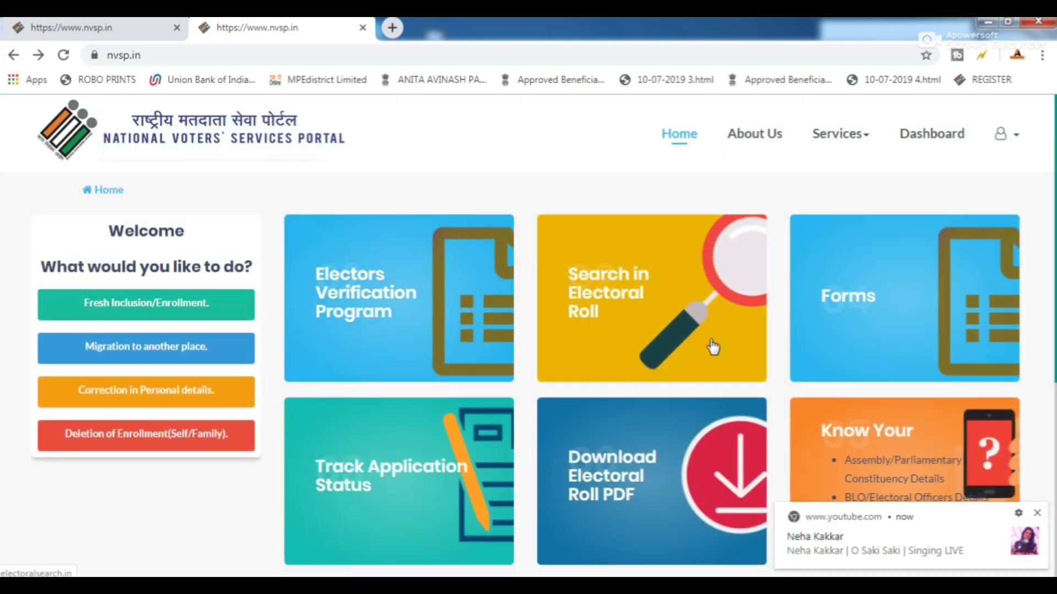
{"action": "left_click", "coordinate": [1037, 513]}
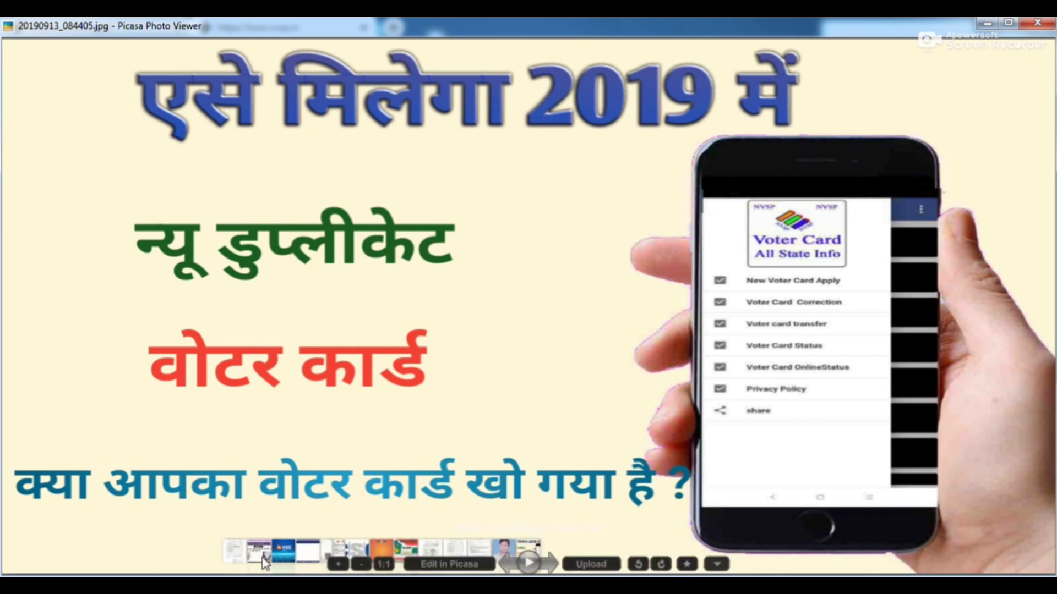
{"action": "key", "text": "Escape"}
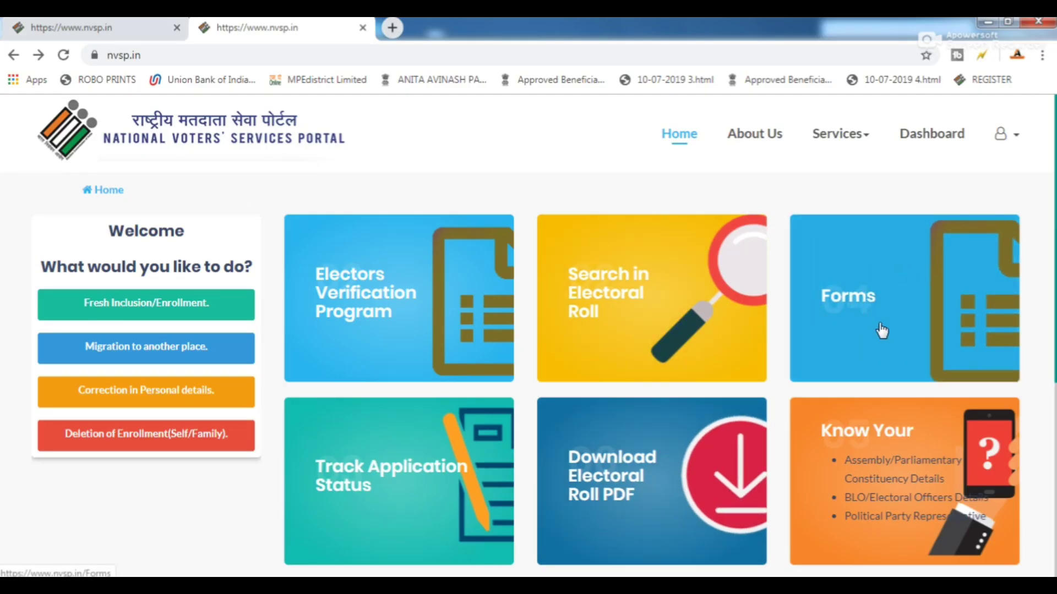
From the Forms list, open Form 001 for a replacement Elector's Photo Identity Card.
{"action": "left_click", "coordinate": [854, 312]}
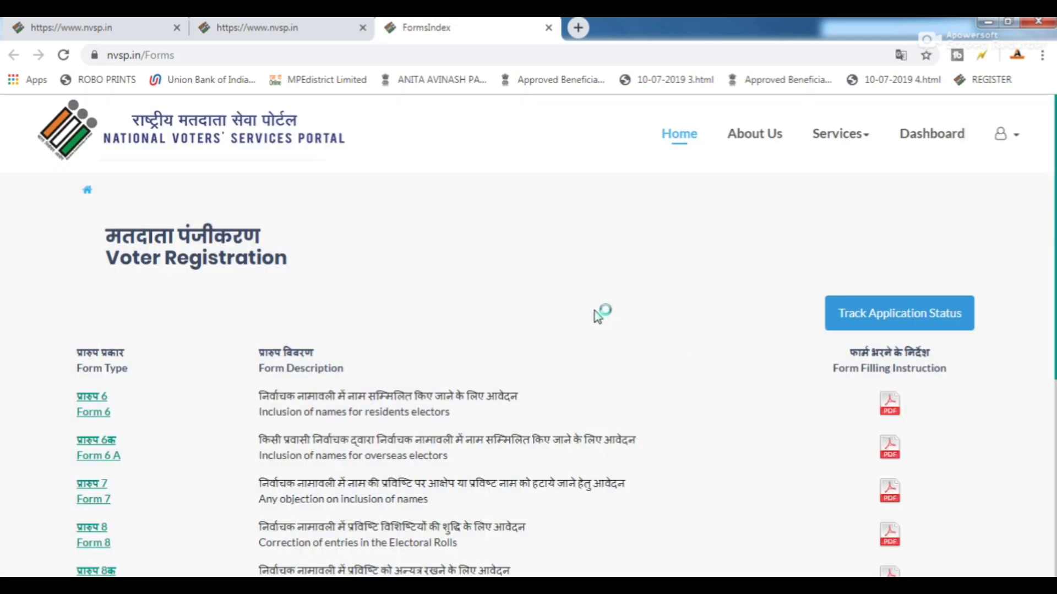
{"action": "scroll", "coordinate": [334, 325], "scroll_direction": "down", "scroll_amount": 5}
{"action": "scroll", "coordinate": [333, 325], "scroll_direction": "down", "scroll_amount": 1}
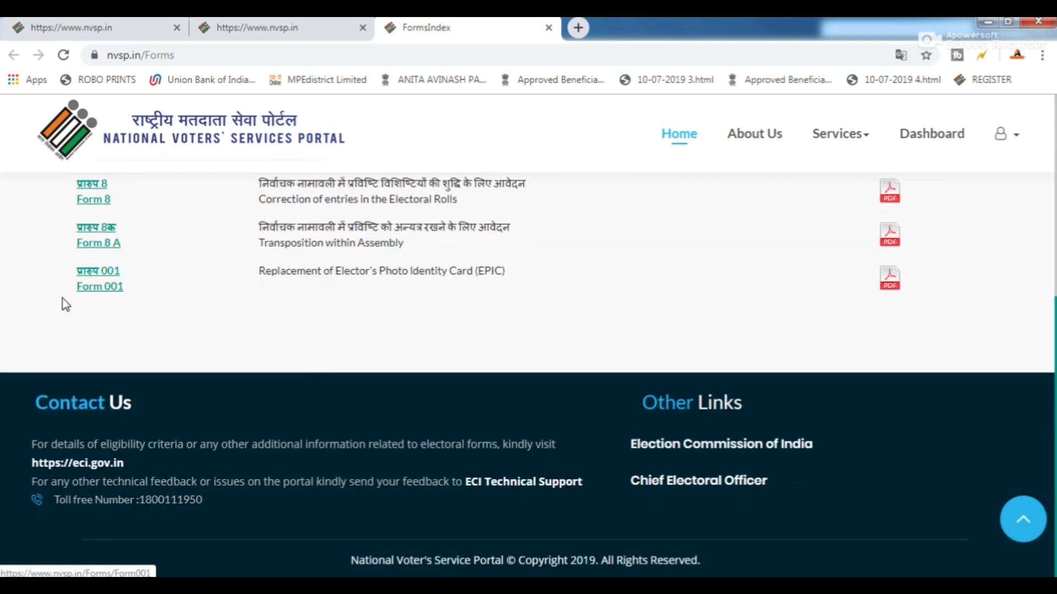
{"action": "left_click", "coordinate": [95, 294]}
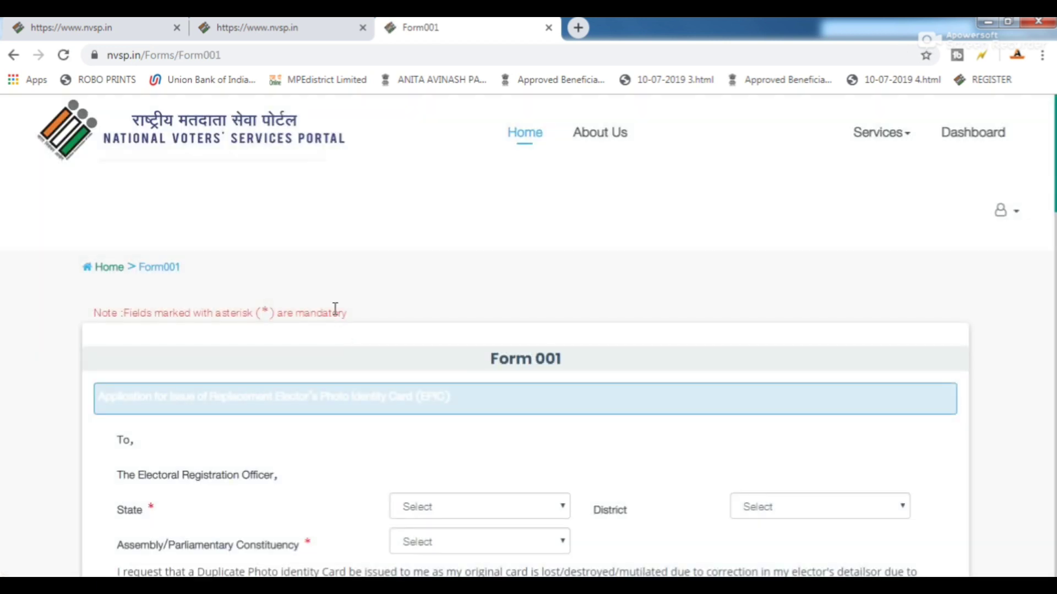
Choose state Madhya Pradesh, district SINGRAULI and Assembly/Parliamentary Constituency DEOSAR.
{"action": "scroll", "coordinate": [380, 330], "scroll_direction": "down", "scroll_amount": 2}
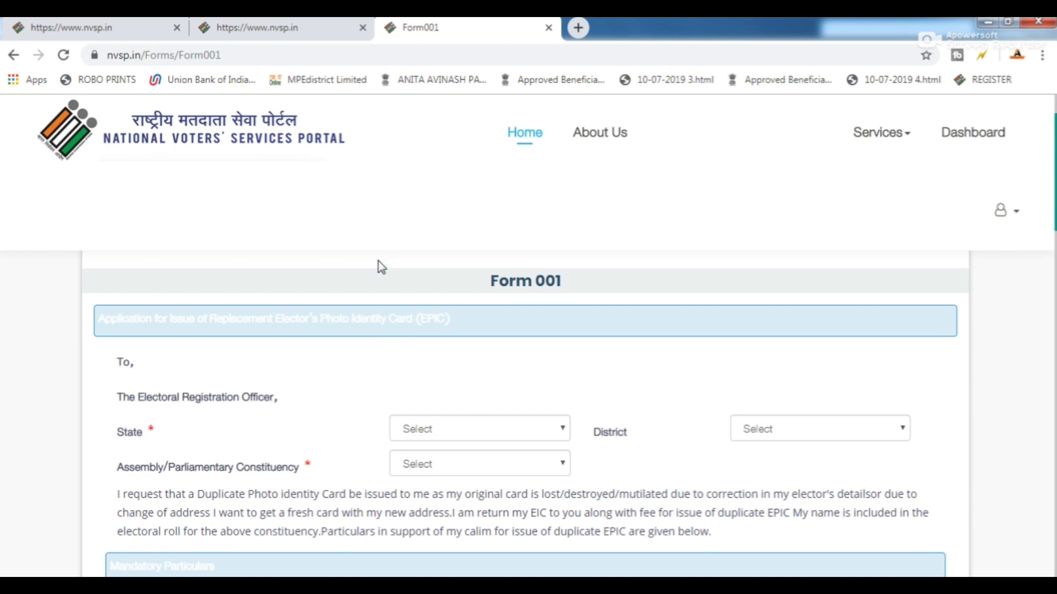
{"action": "scroll", "coordinate": [379, 266], "scroll_direction": "down", "scroll_amount": 6}
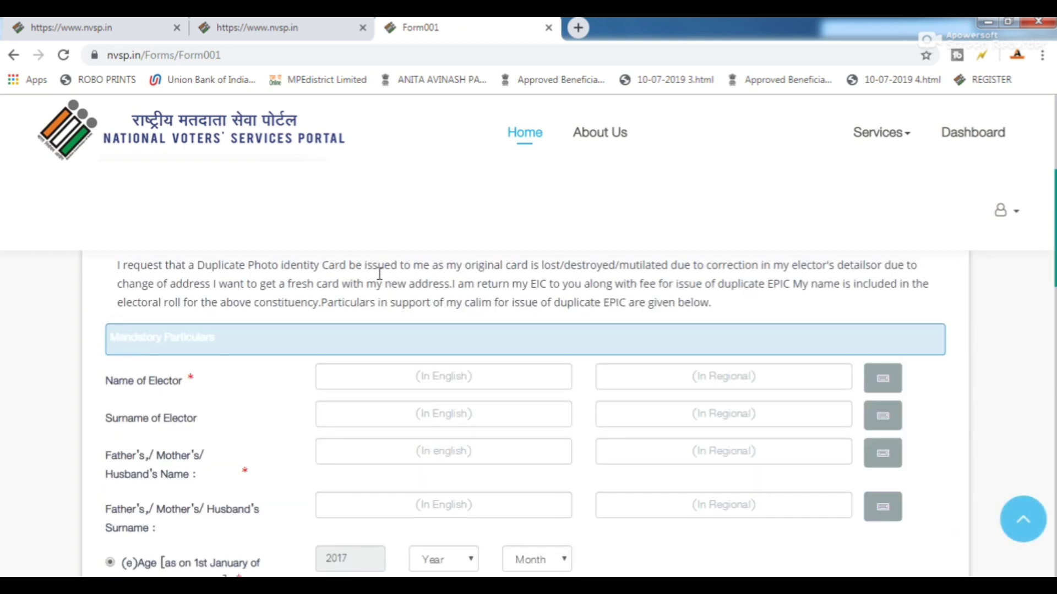
{"action": "scroll", "coordinate": [467, 385], "scroll_direction": "up", "scroll_amount": 4}
{"action": "left_click", "coordinate": [448, 361]}
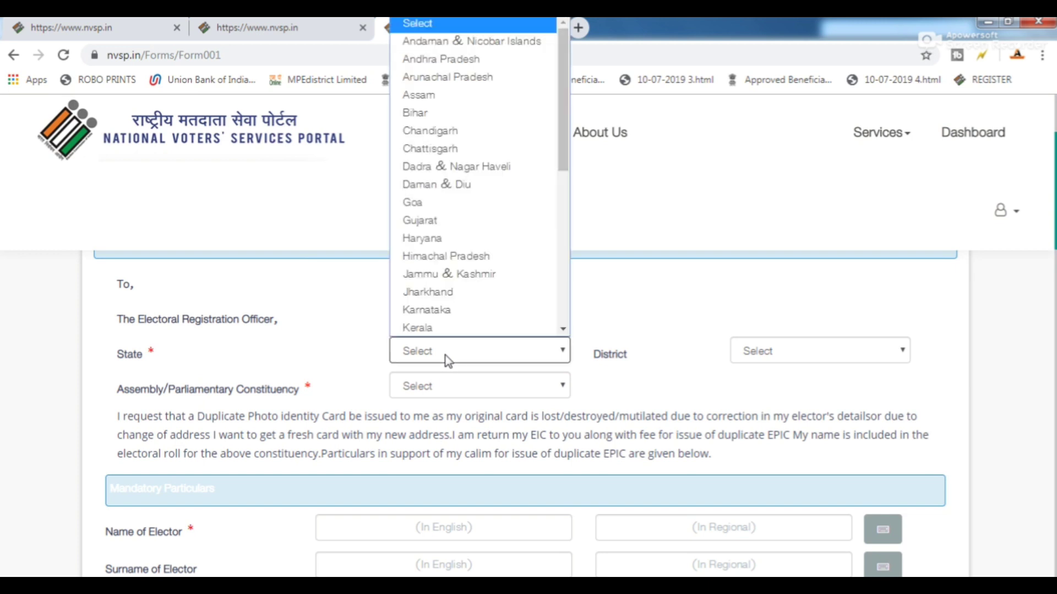
{"action": "key", "text": "m"}
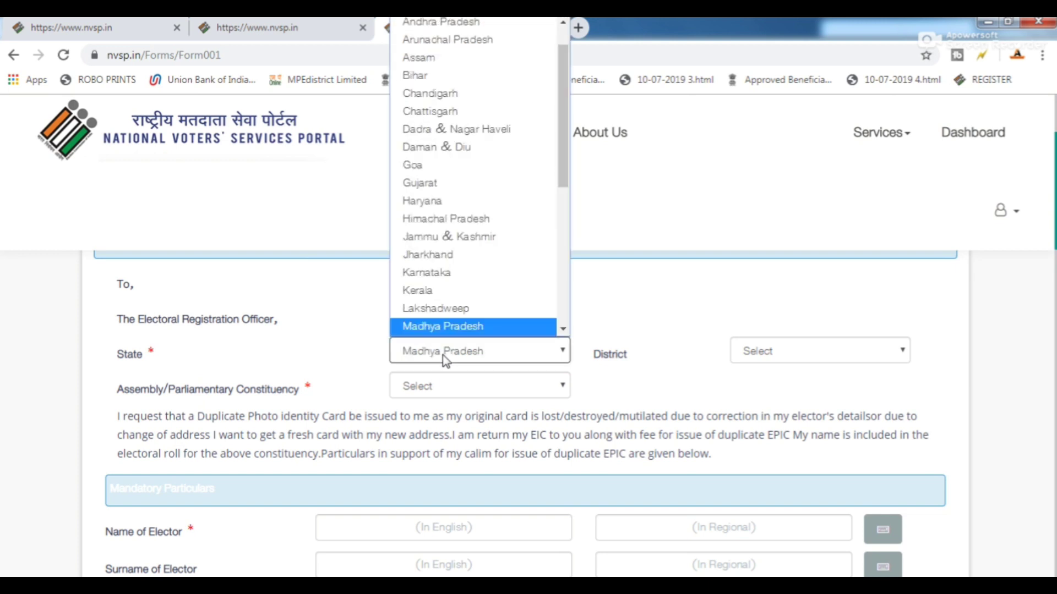
{"action": "left_click", "coordinate": [444, 363]}
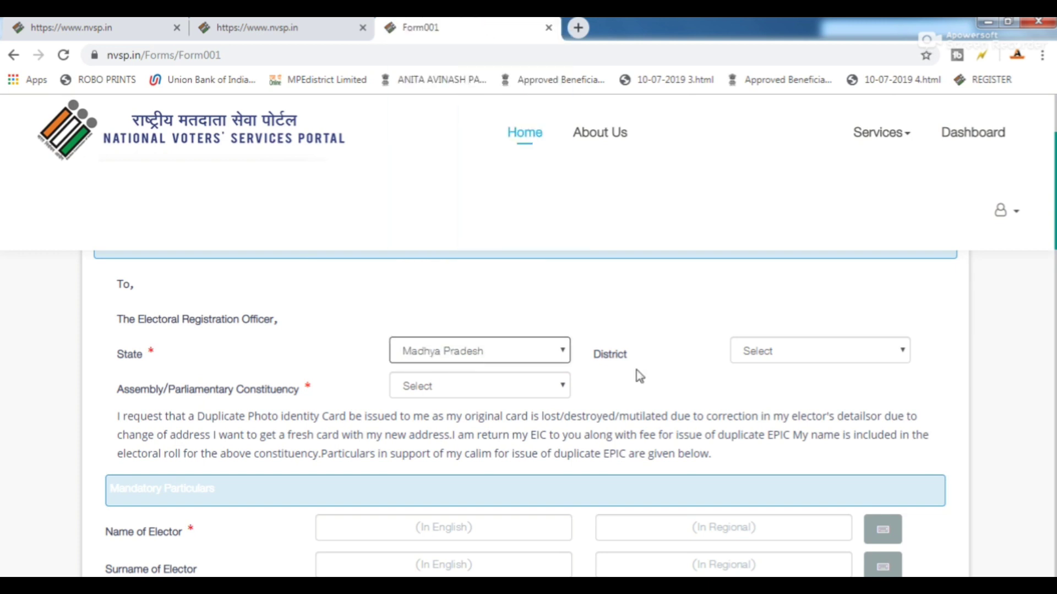
{"action": "left_click", "coordinate": [785, 357]}
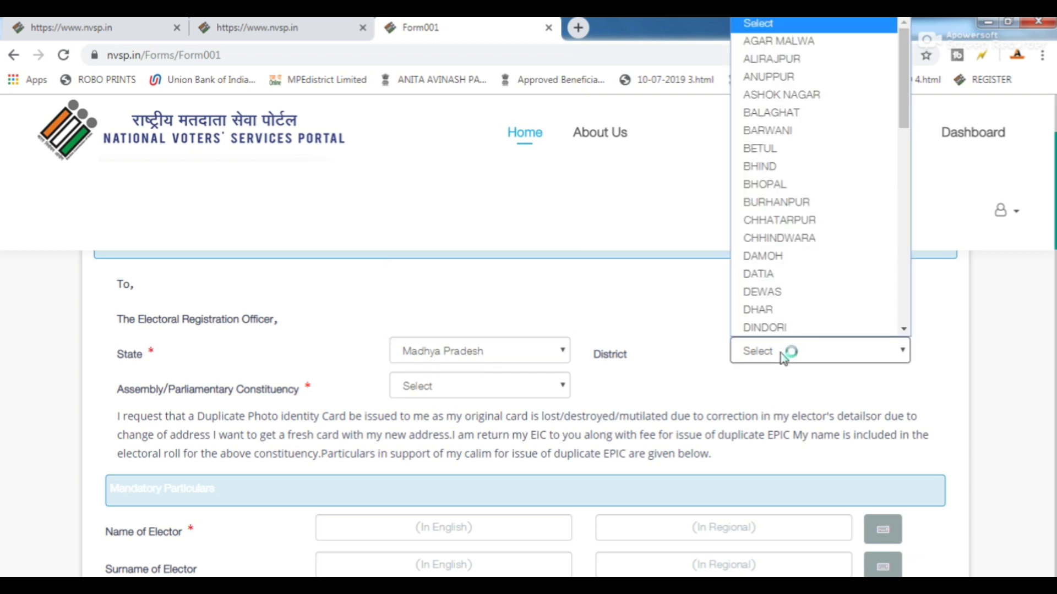
{"action": "type", "text": "sin"}
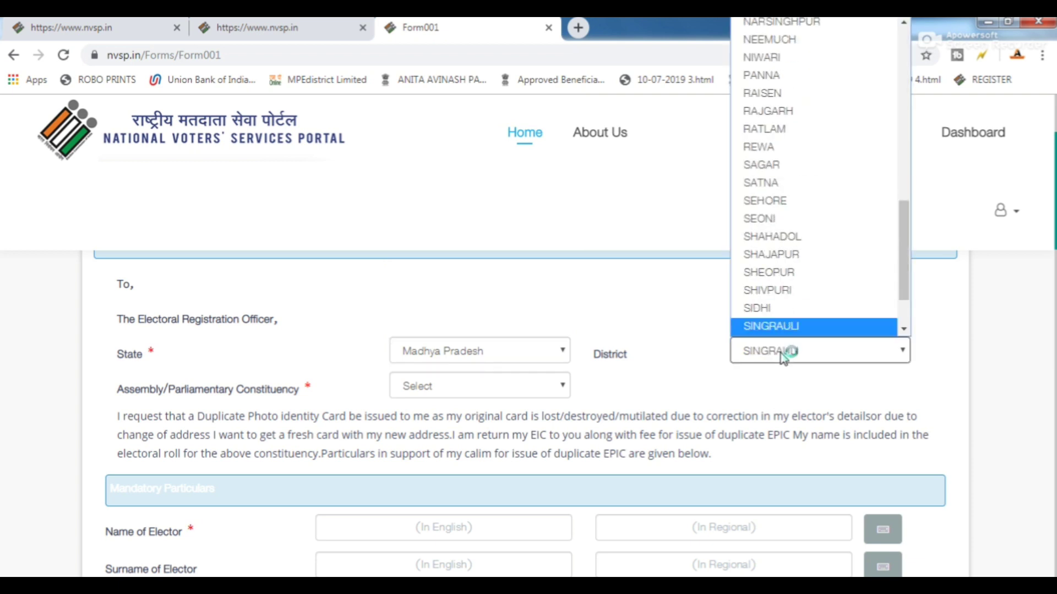
{"action": "left_click", "coordinate": [411, 391]}
{"action": "left_click", "coordinate": [411, 391]}
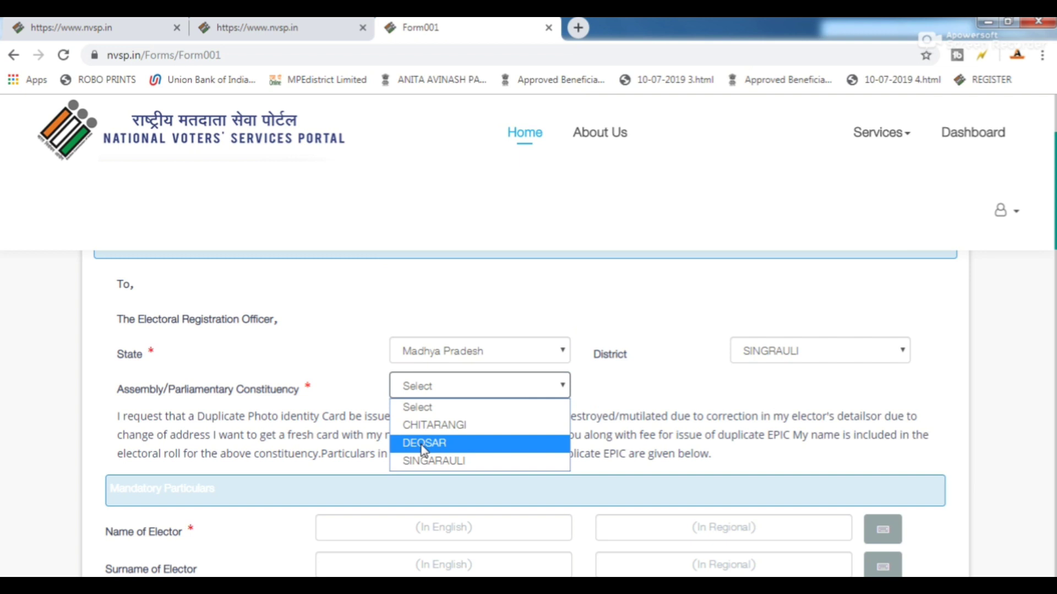
{"action": "left_click", "coordinate": [424, 444]}
{"action": "scroll", "coordinate": [430, 445], "scroll_direction": "down", "scroll_amount": 3}
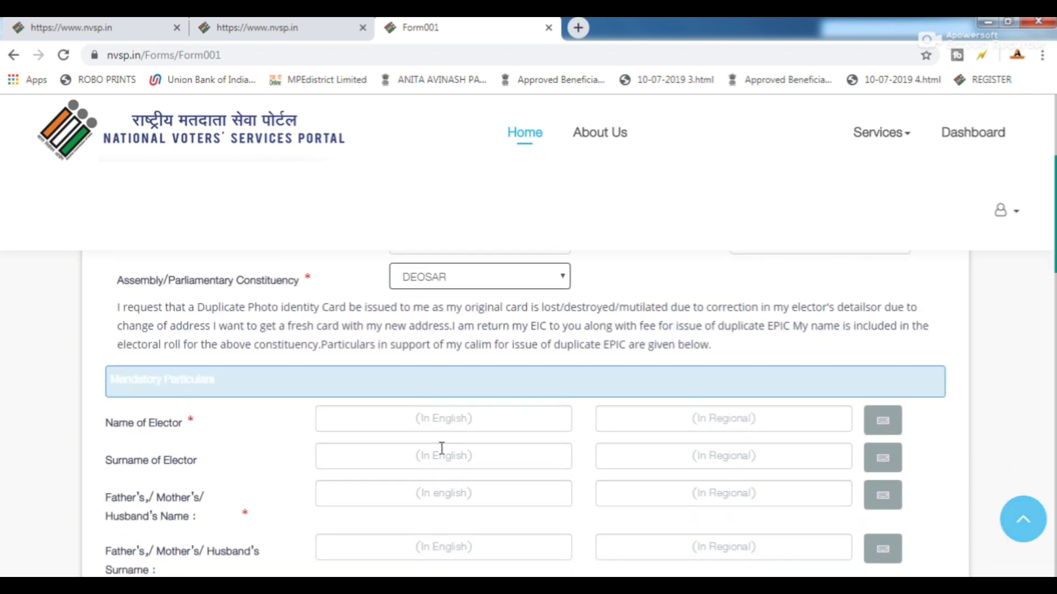
Enter the elector's full name in English, fixing typos, so its Hindi version fills in.
{"action": "left_click", "coordinate": [423, 380]}
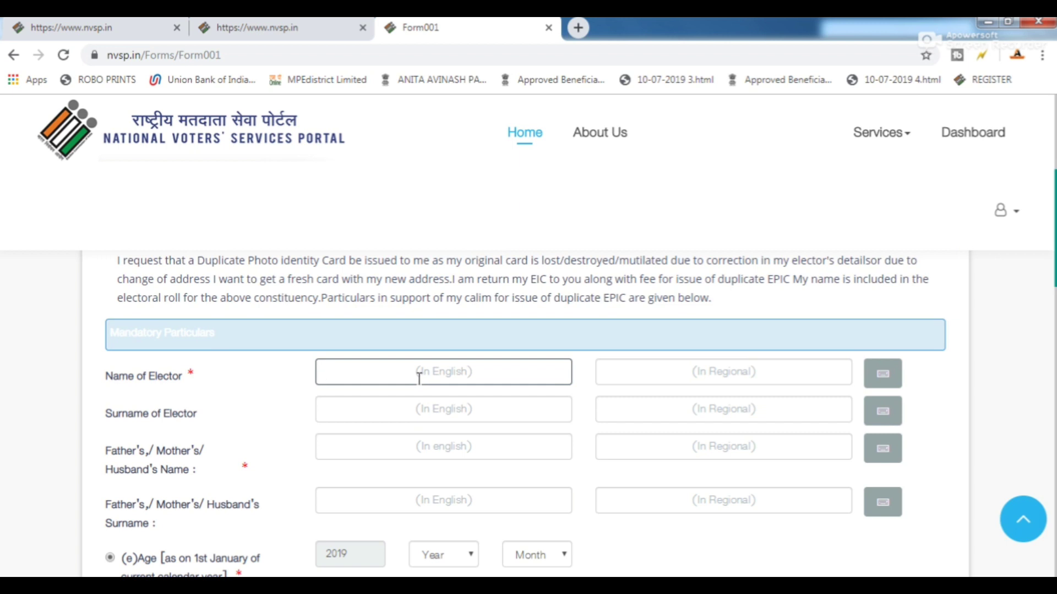
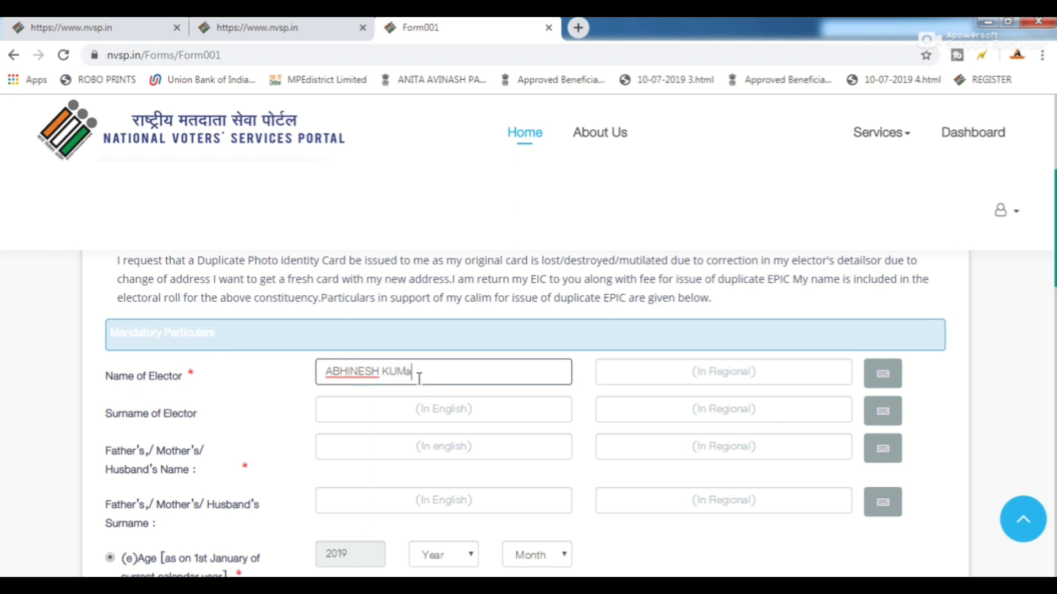
{"action": "key", "text": "Tab"}
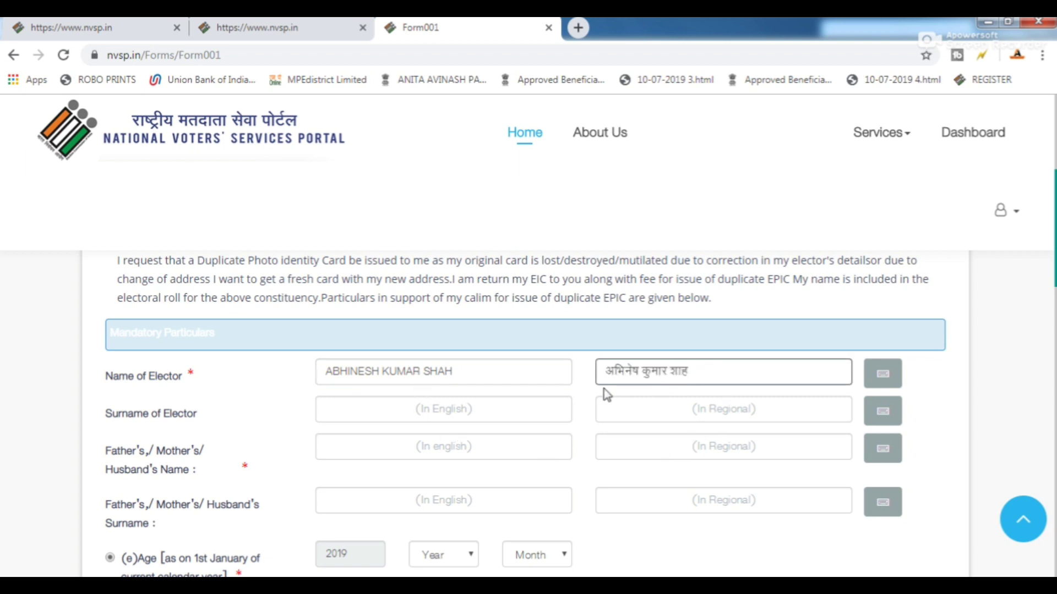
{"action": "scroll", "coordinate": [393, 392], "scroll_direction": "down", "scroll_amount": 1}
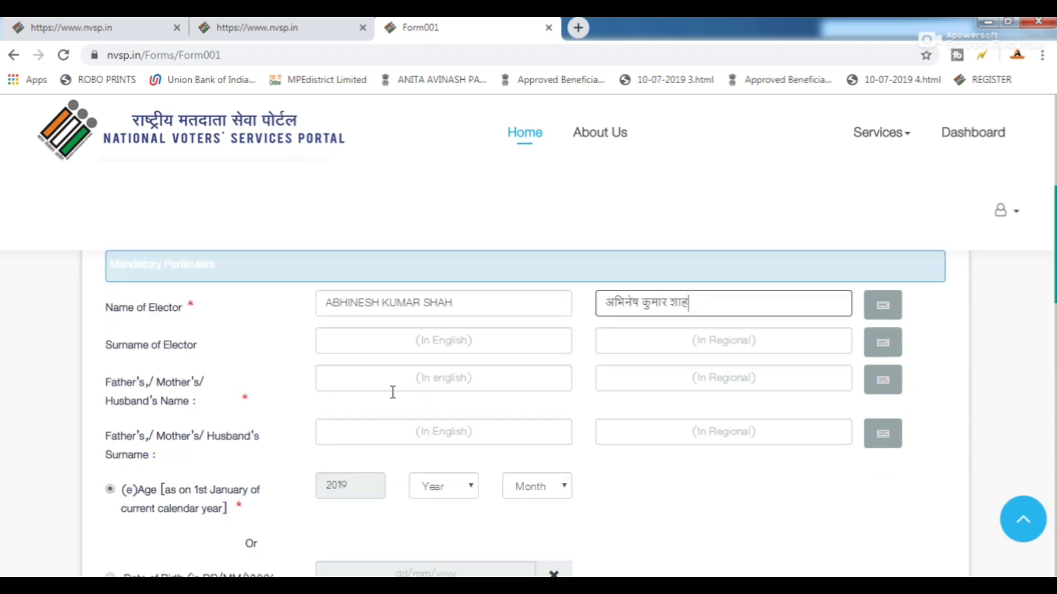
Enter the father's name in English so its Hindi version fills in.
{"action": "left_click", "coordinate": [354, 371]}
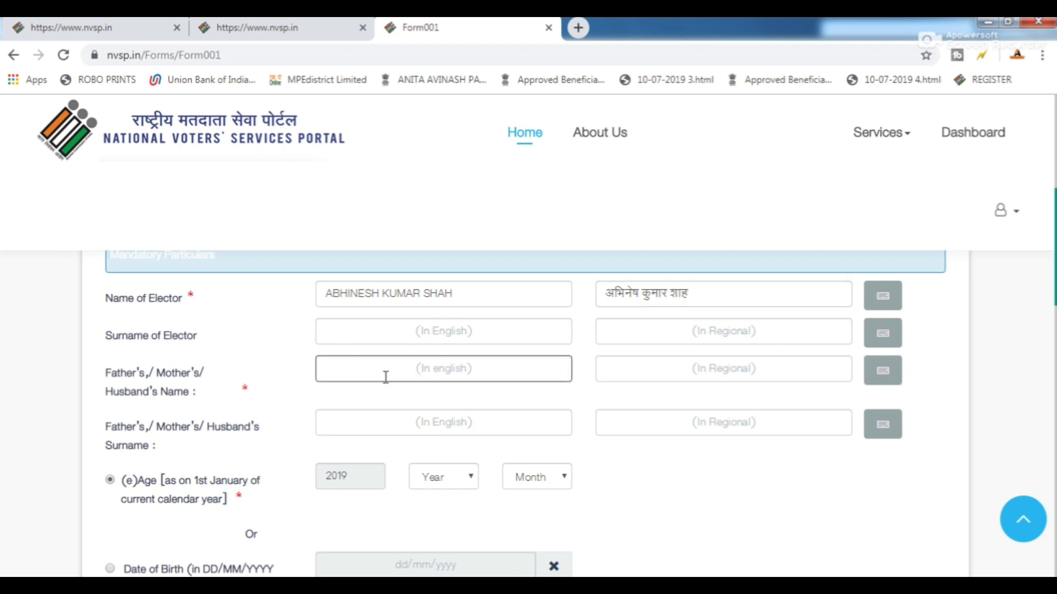
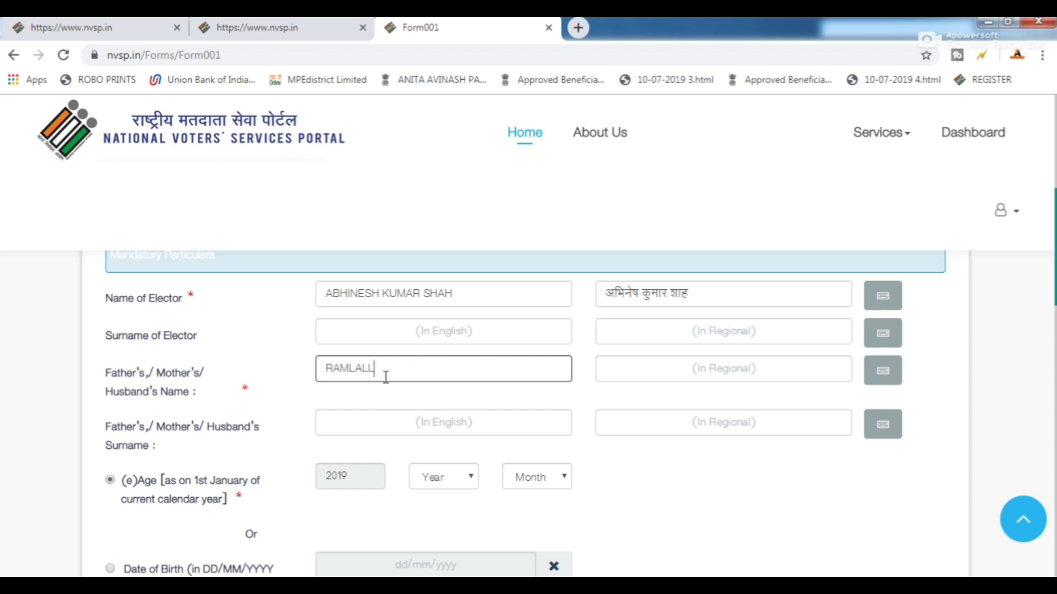
{"action": "key", "text": "Tab"}
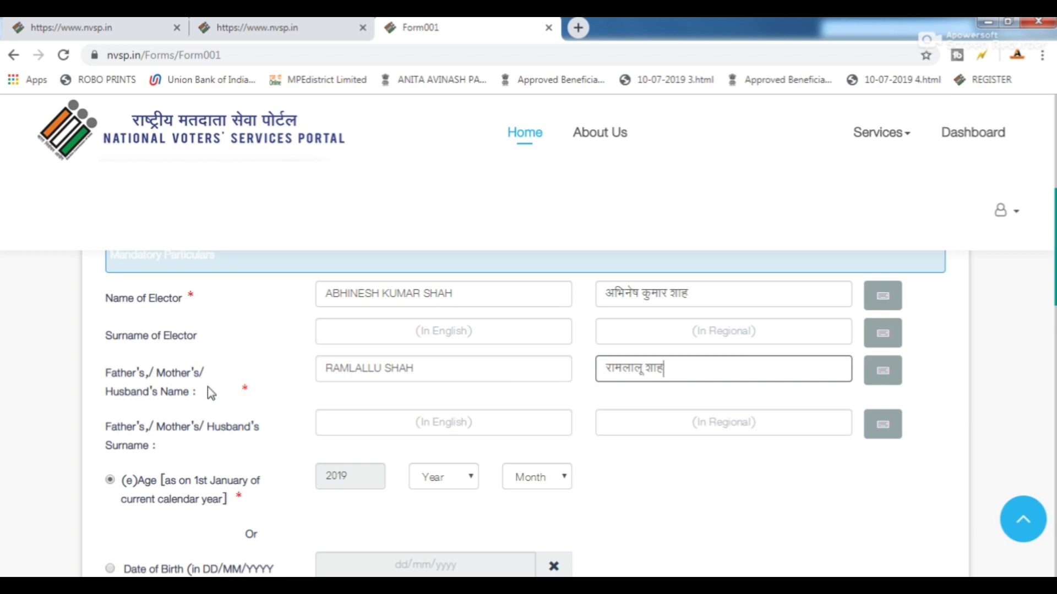
{"action": "scroll", "coordinate": [386, 421], "scroll_direction": "down", "scroll_amount": 3}
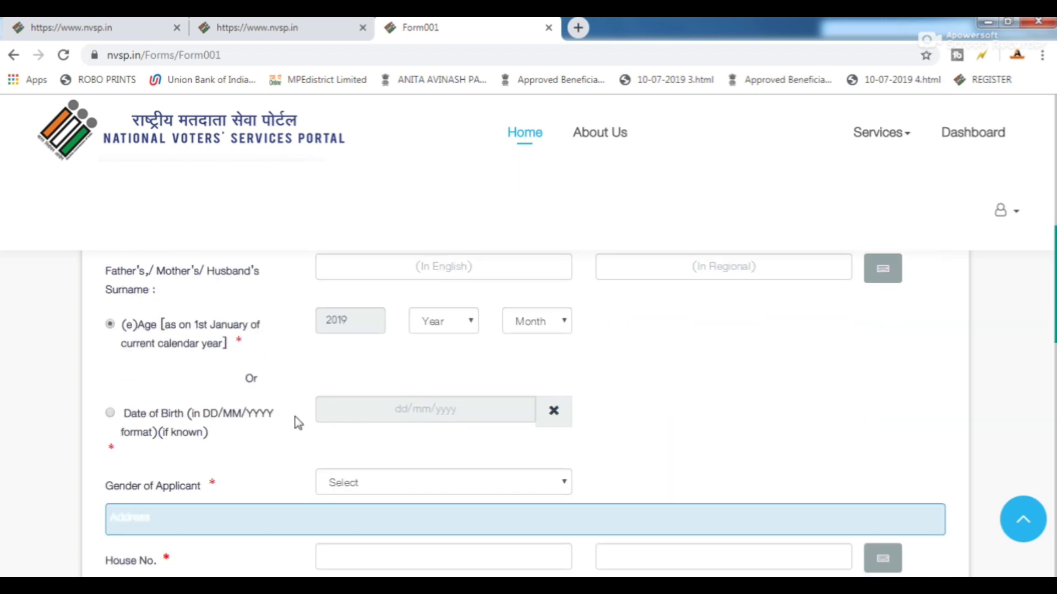
{"action": "left_click", "coordinate": [110, 413]}
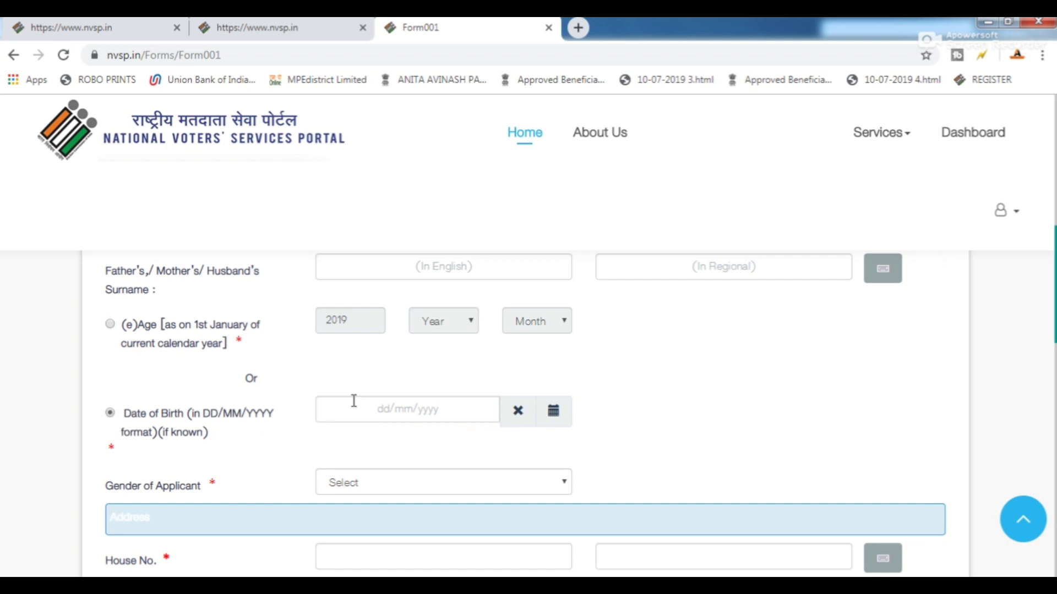
{"action": "left_click", "coordinate": [372, 415]}
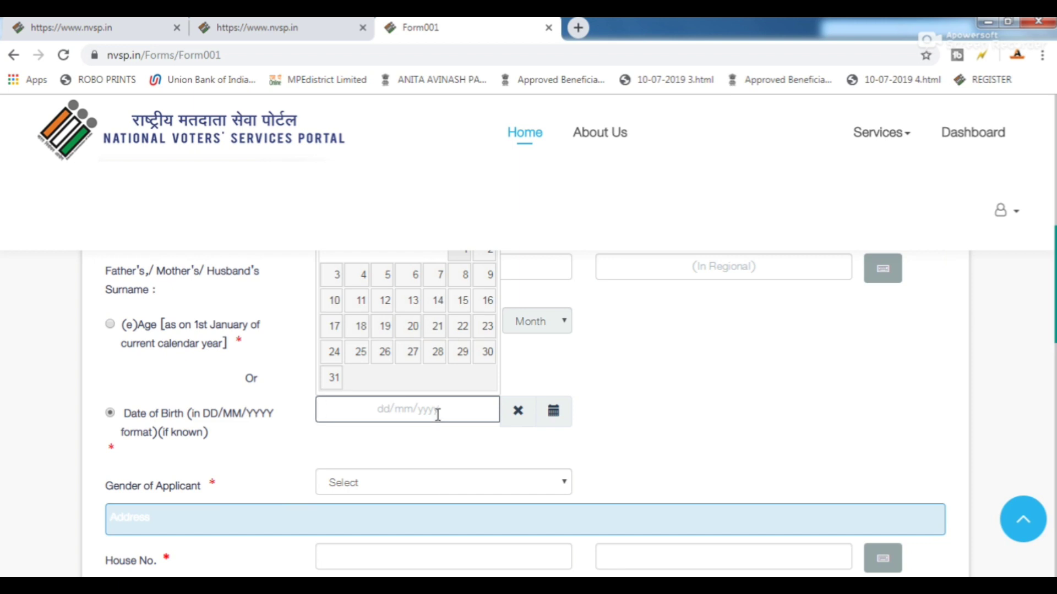
{"action": "scroll", "coordinate": [448, 345], "scroll_direction": "up", "scroll_amount": 1}
{"action": "left_click", "coordinate": [446, 281]}
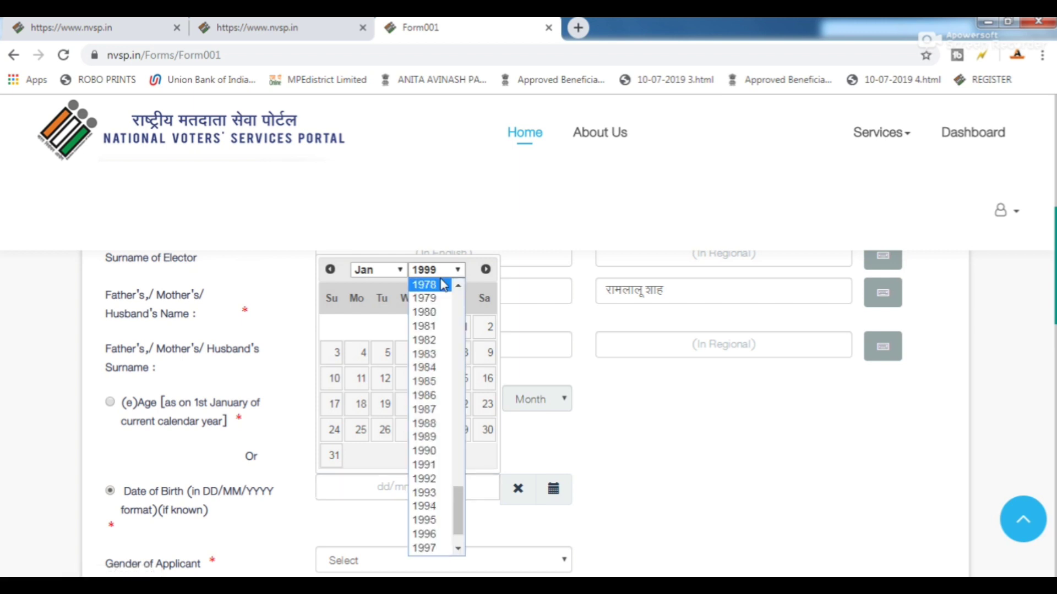
{"action": "left_click", "coordinate": [434, 535]}
{"action": "left_click", "coordinate": [395, 279]}
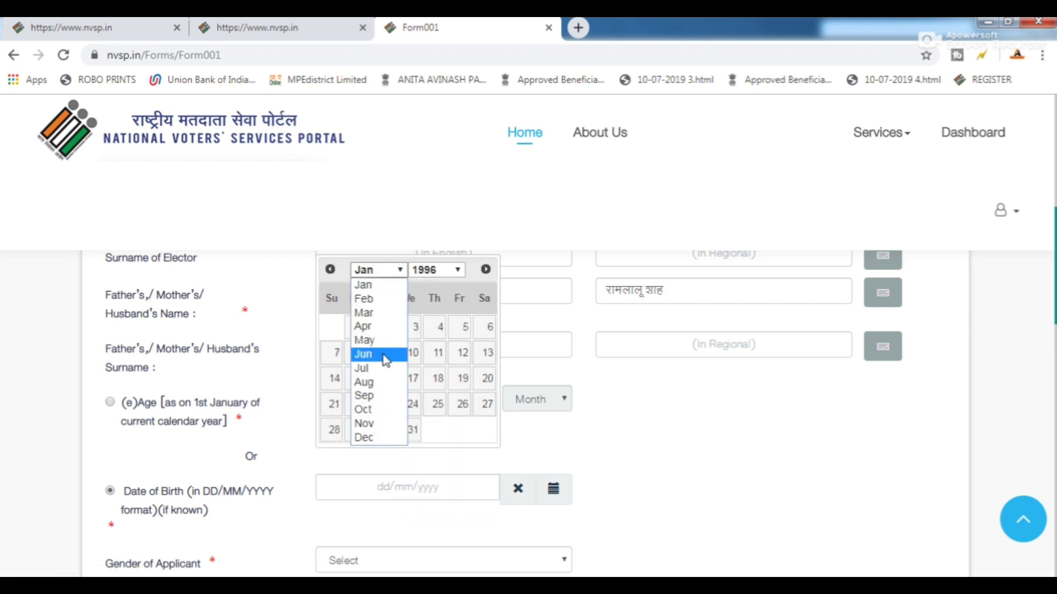
{"action": "left_click", "coordinate": [366, 369]}
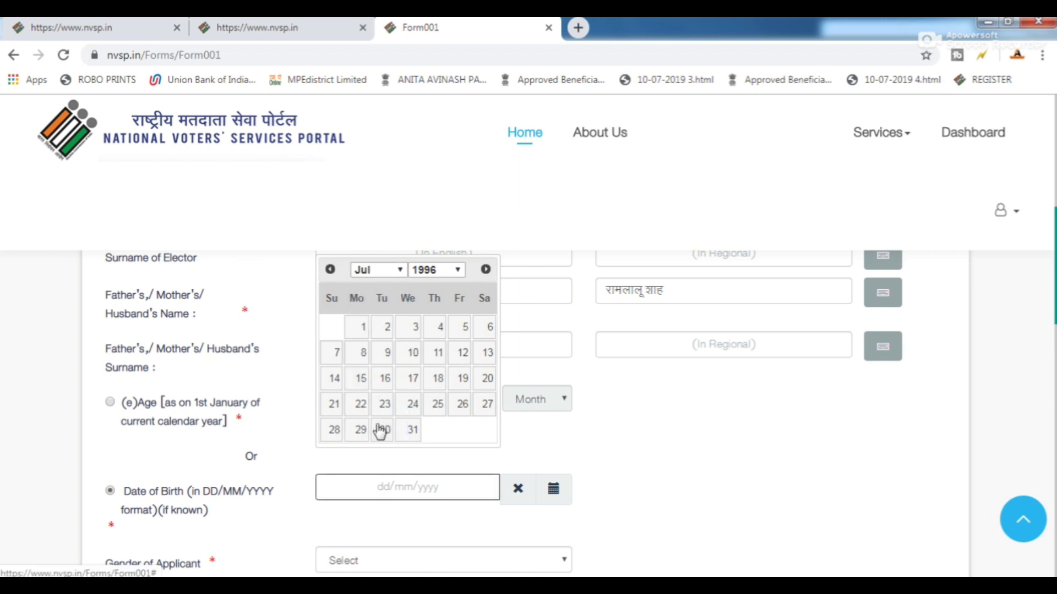
{"action": "left_click", "coordinate": [484, 378]}
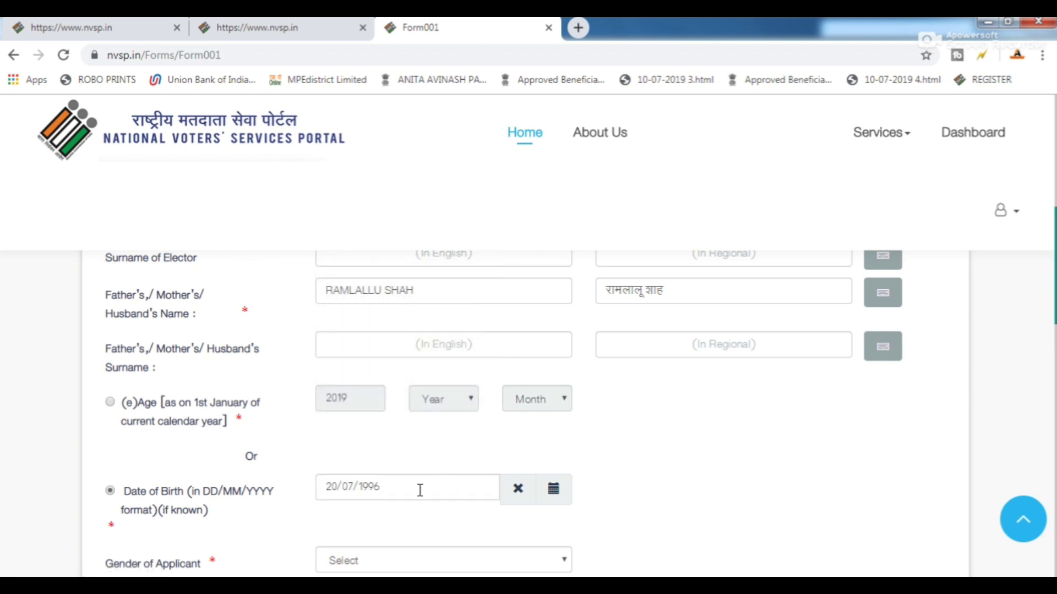
{"action": "scroll", "coordinate": [386, 427], "scroll_direction": "down", "scroll_amount": 3}
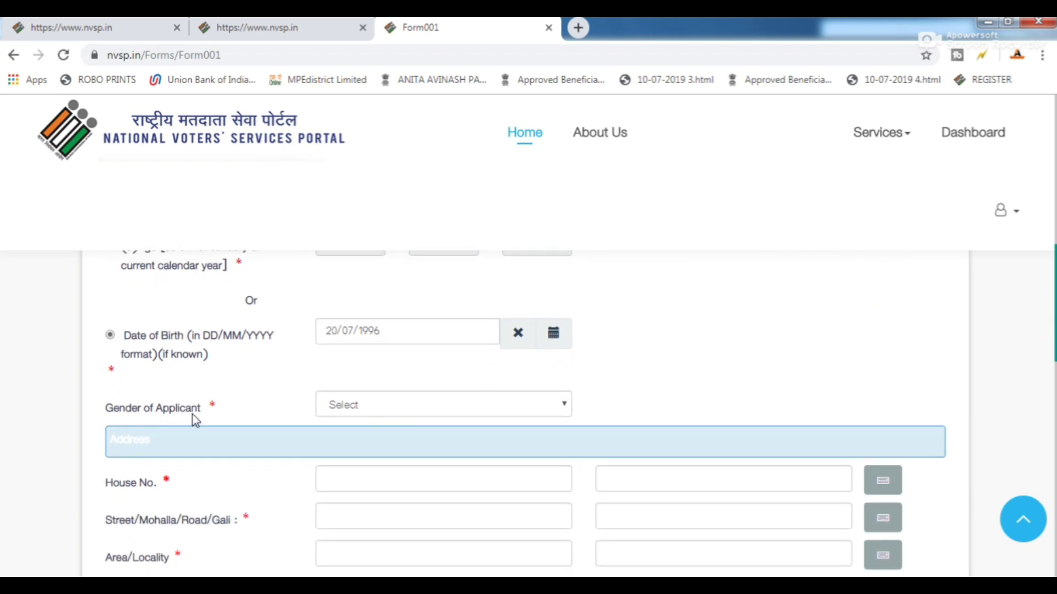
Set the applicant's gender to Male.
{"action": "left_click", "coordinate": [392, 412]}
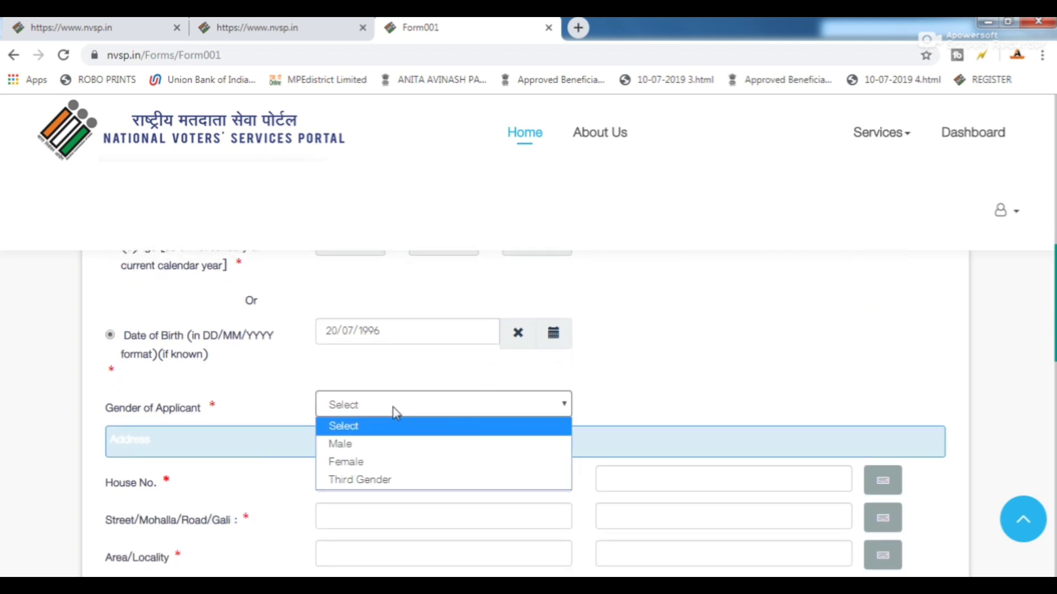
{"action": "left_click", "coordinate": [361, 446]}
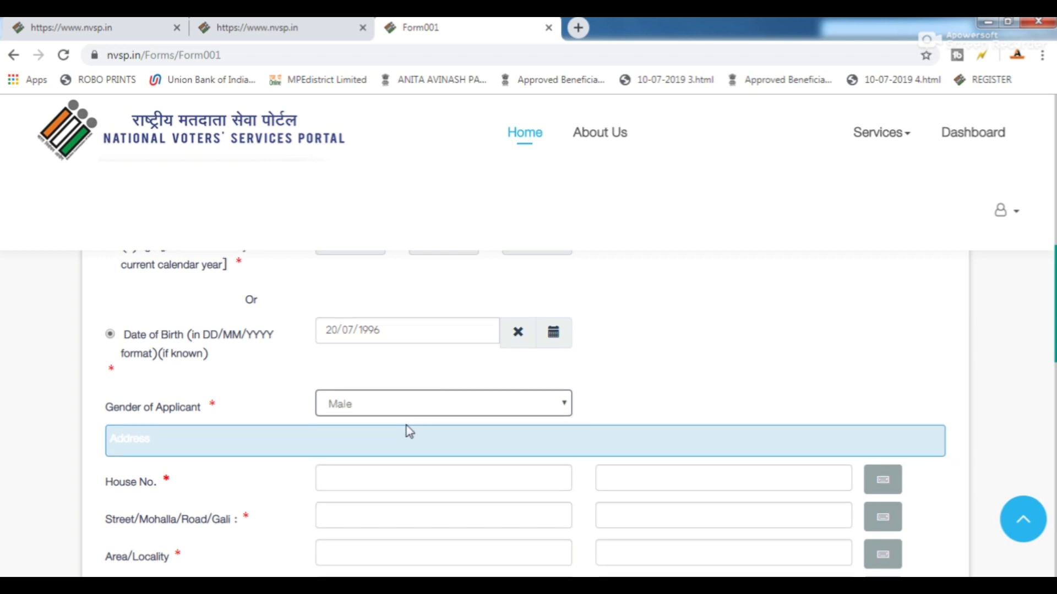
{"action": "scroll", "coordinate": [407, 429], "scroll_direction": "down", "scroll_amount": 2}
{"action": "scroll", "coordinate": [410, 431], "scroll_direction": "down", "scroll_amount": 2}
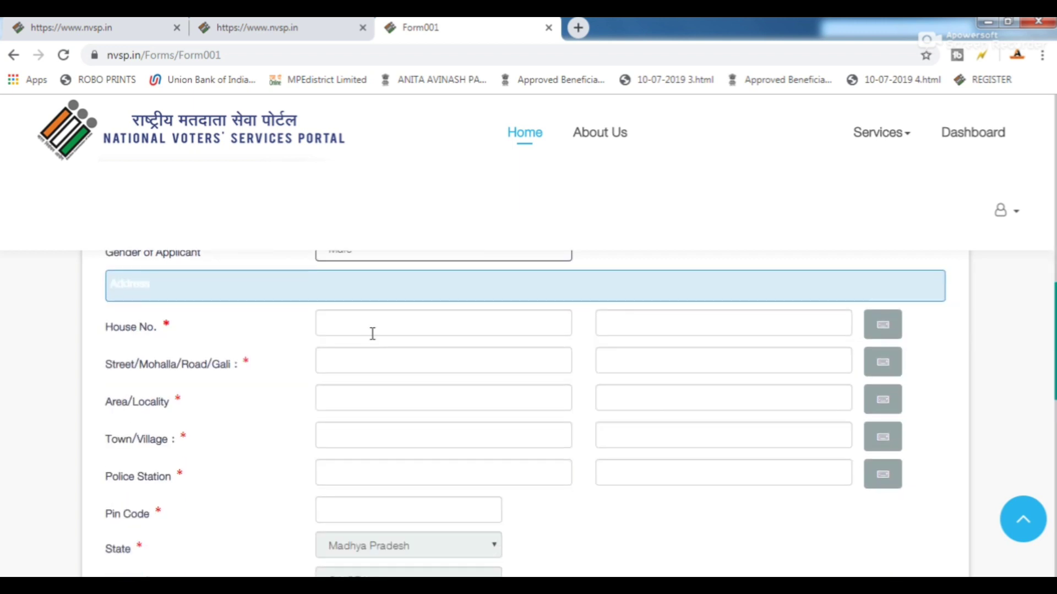
Fill the address's house number, street, locality and town/village in English, with Hindi auto-filled.
{"action": "left_click", "coordinate": [372, 329]}
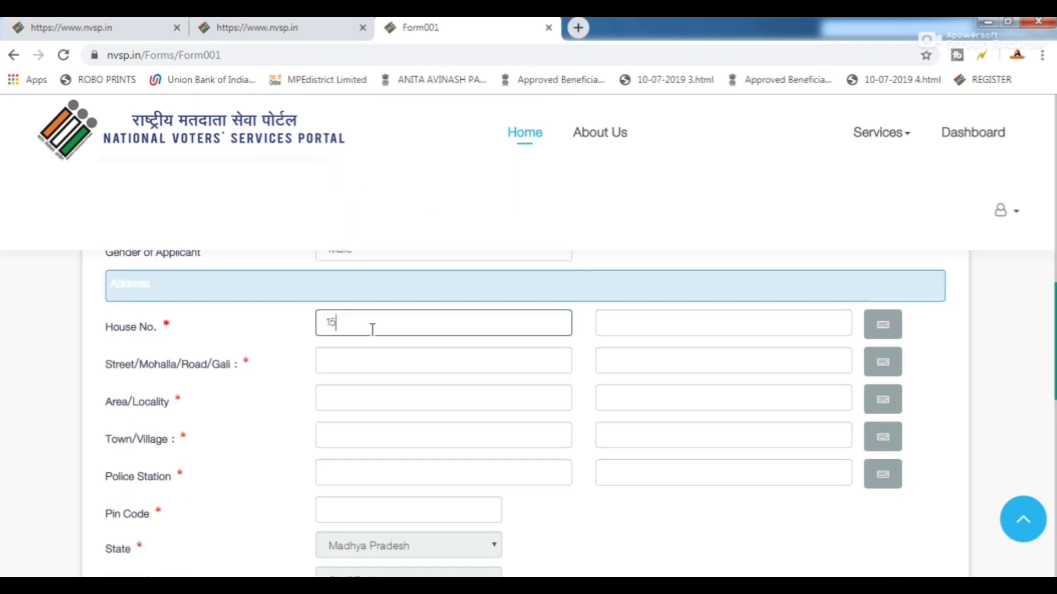
{"action": "key", "text": "Tab"}
{"action": "key", "text": "Tab"}
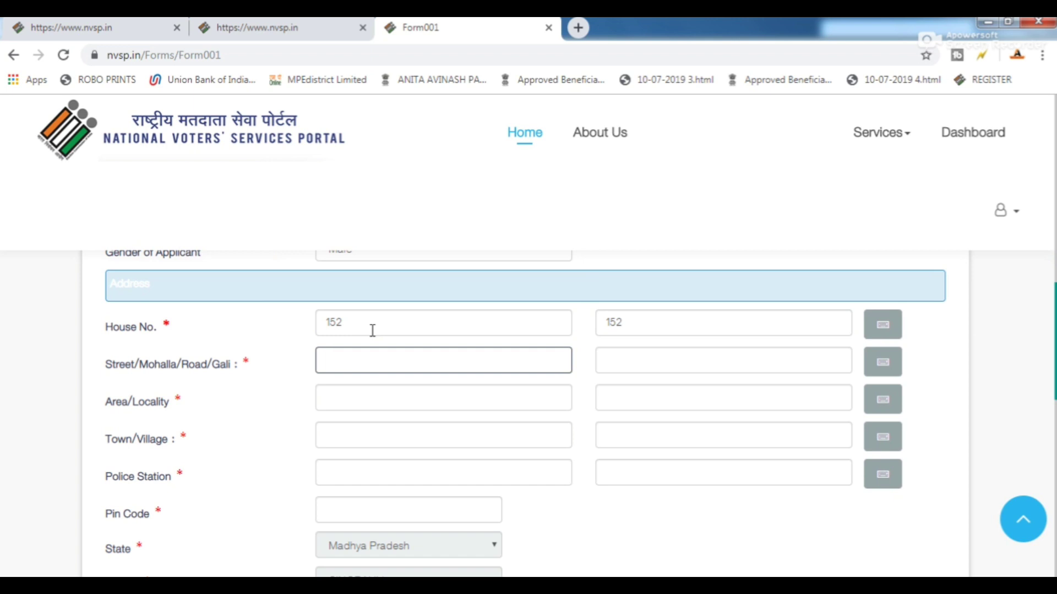
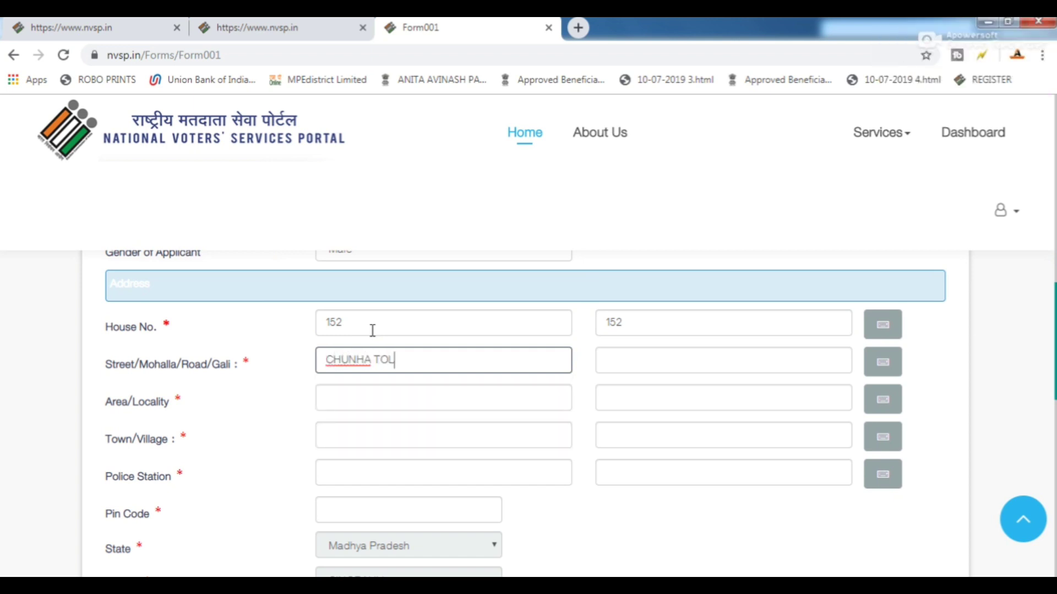
{"action": "key", "text": "Tab"}
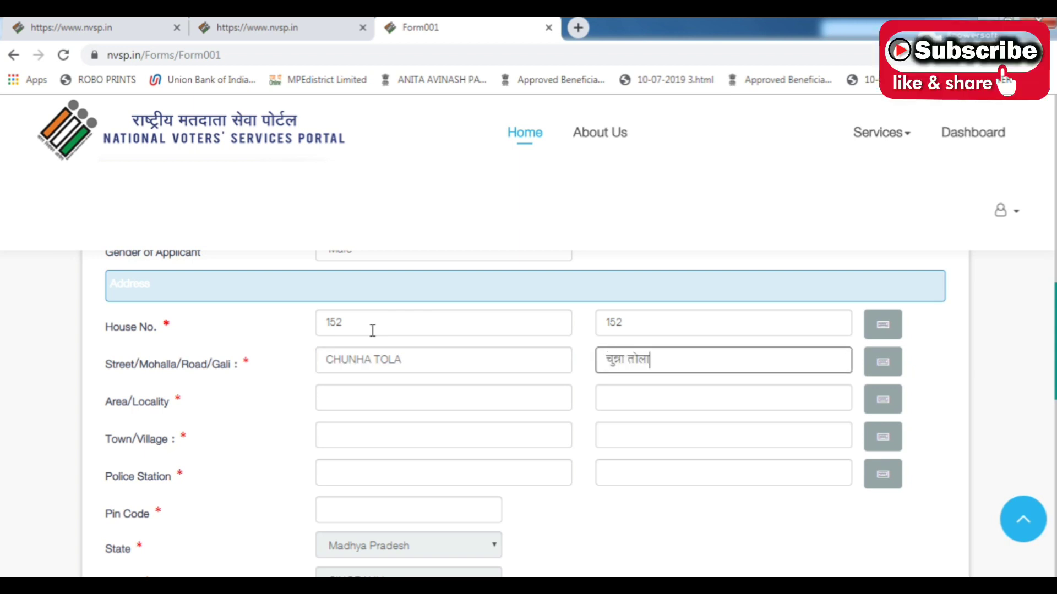
{"action": "key", "text": "Tab"}
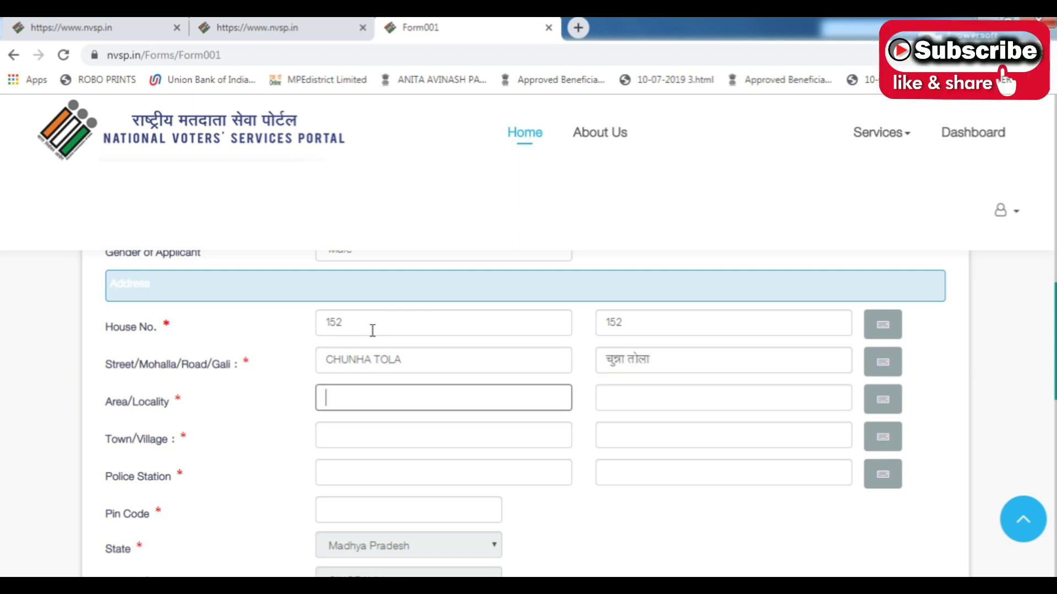
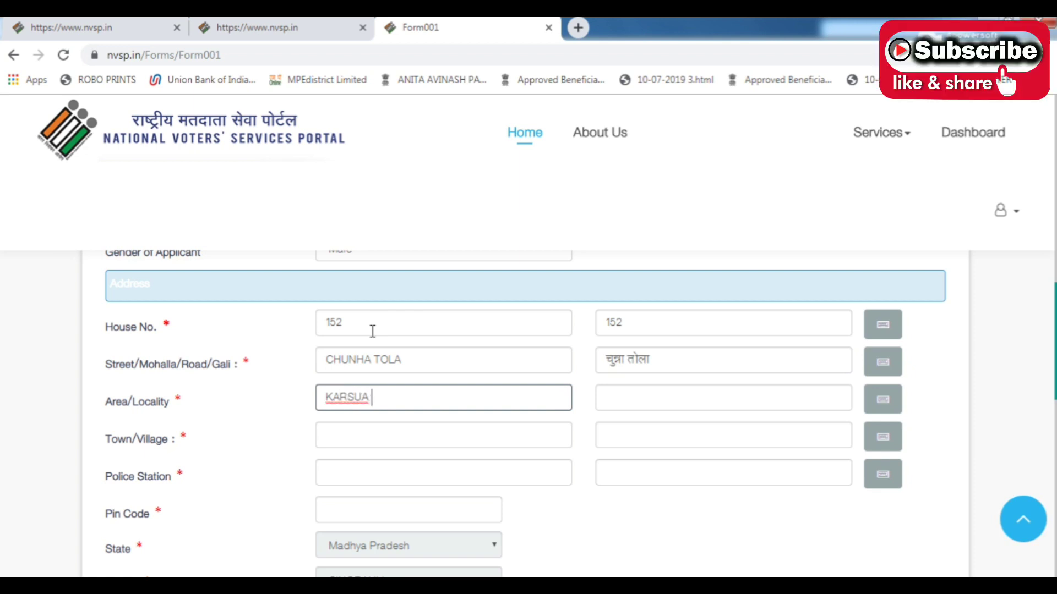
{"action": "key", "text": "Tab"}
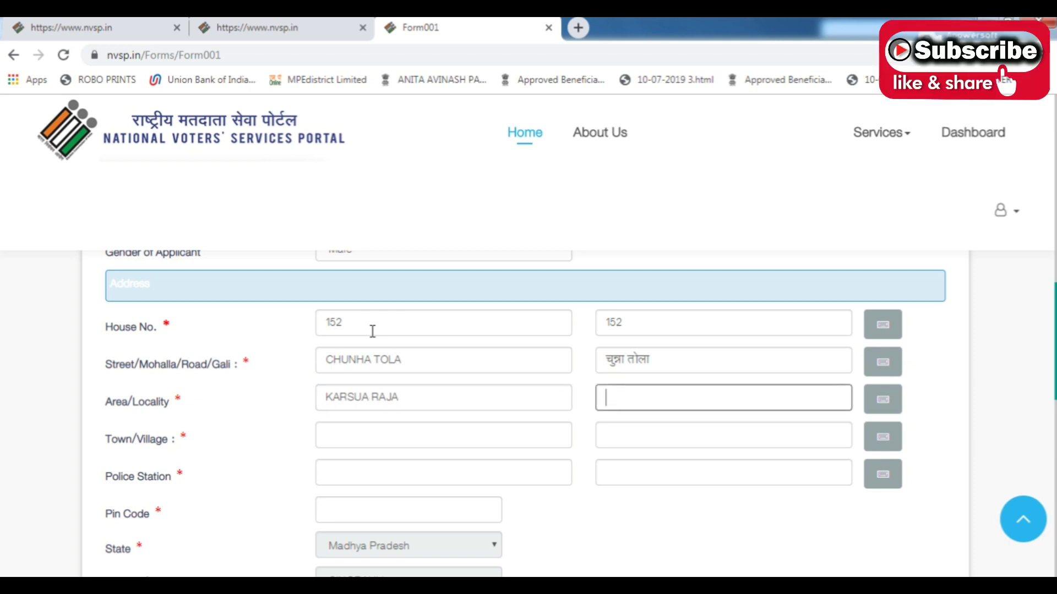
{"action": "key", "text": "Tab"}
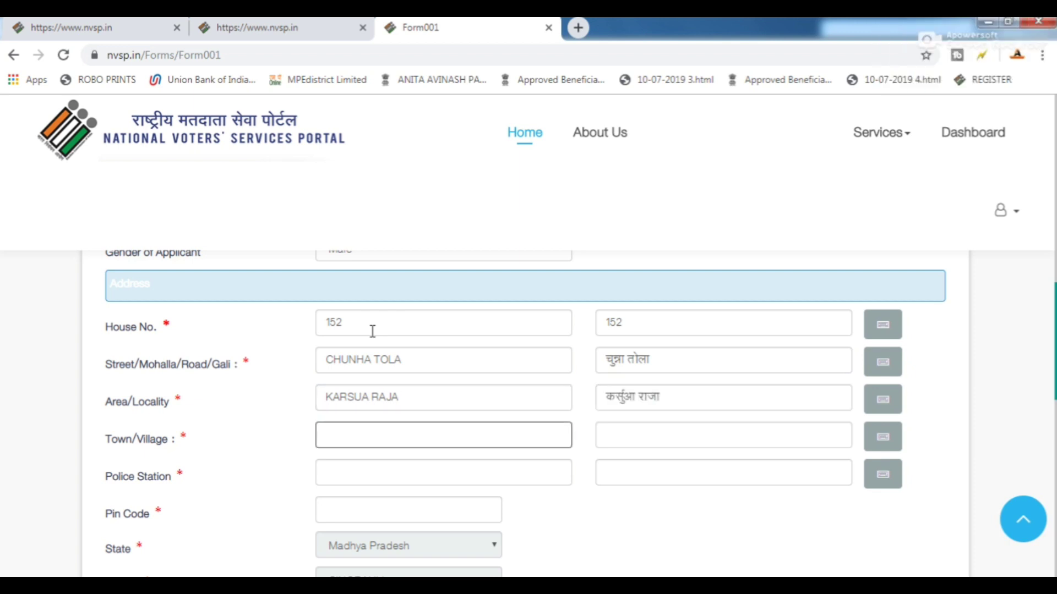
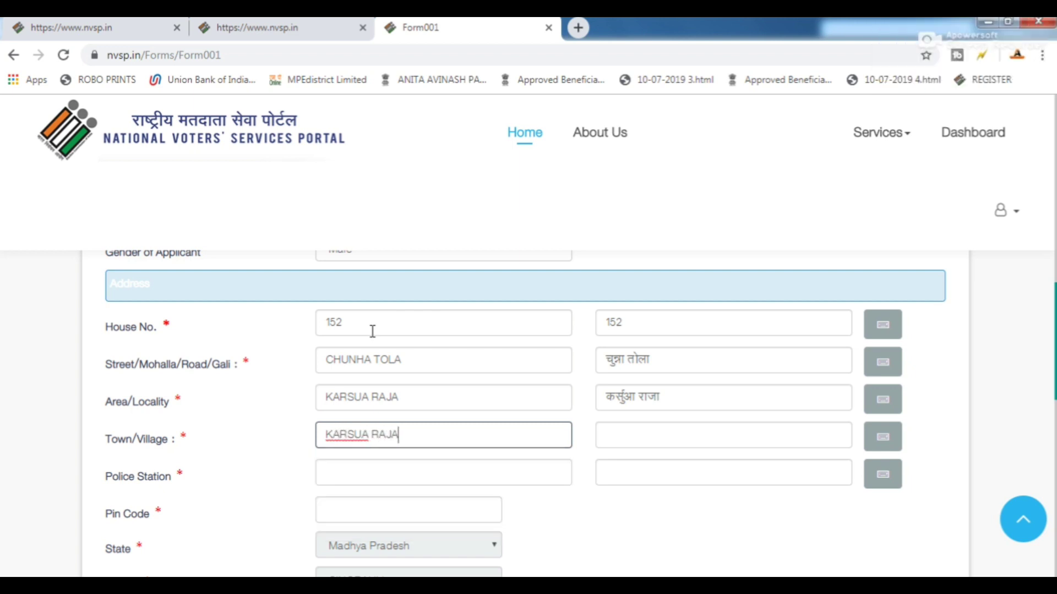
{"action": "key", "text": "Tab"}
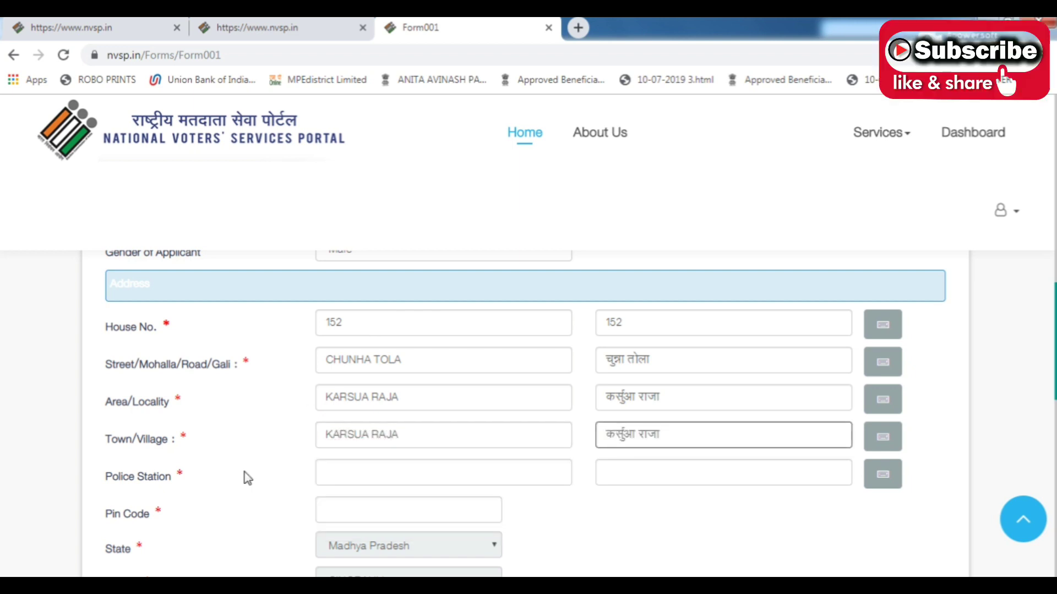
{"action": "scroll", "coordinate": [264, 454], "scroll_direction": "down", "scroll_amount": 1}
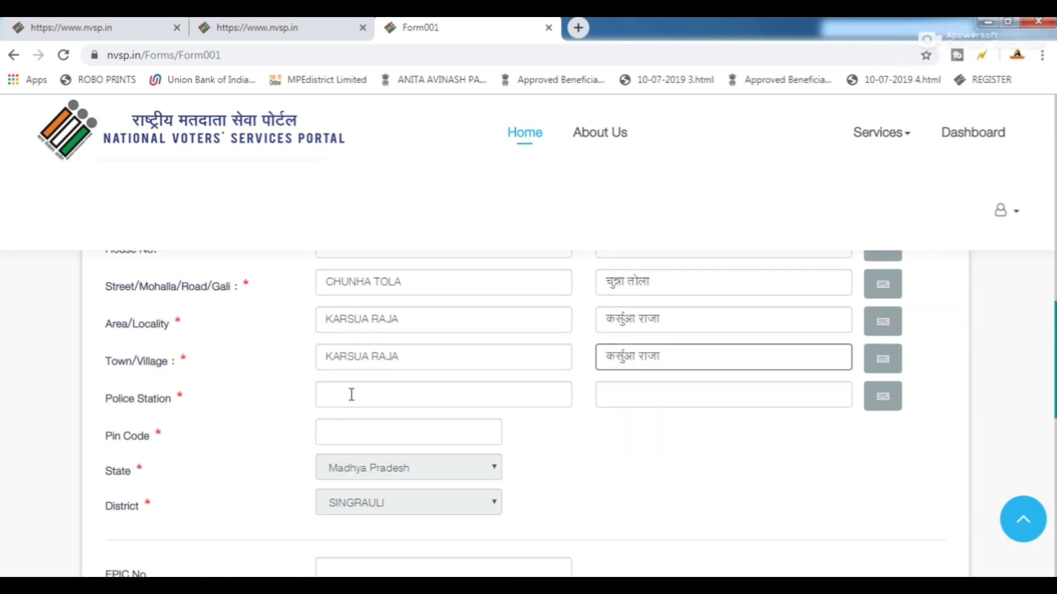
Enter the police station name, with its Hindi version, and the area's pin code.
{"action": "left_click", "coordinate": [351, 395]}
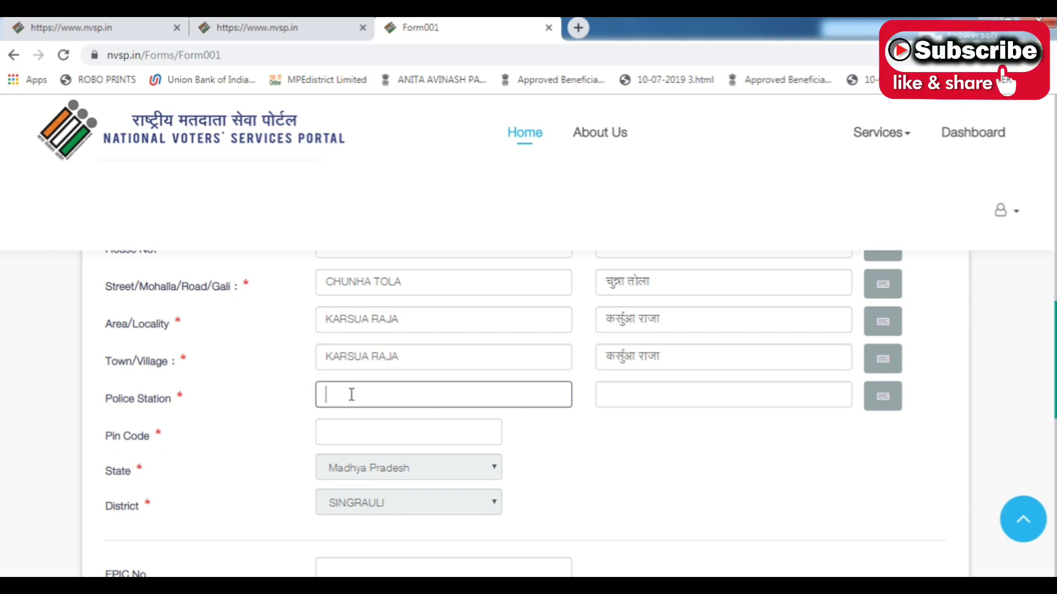
{"action": "type", "text": "BAND"}
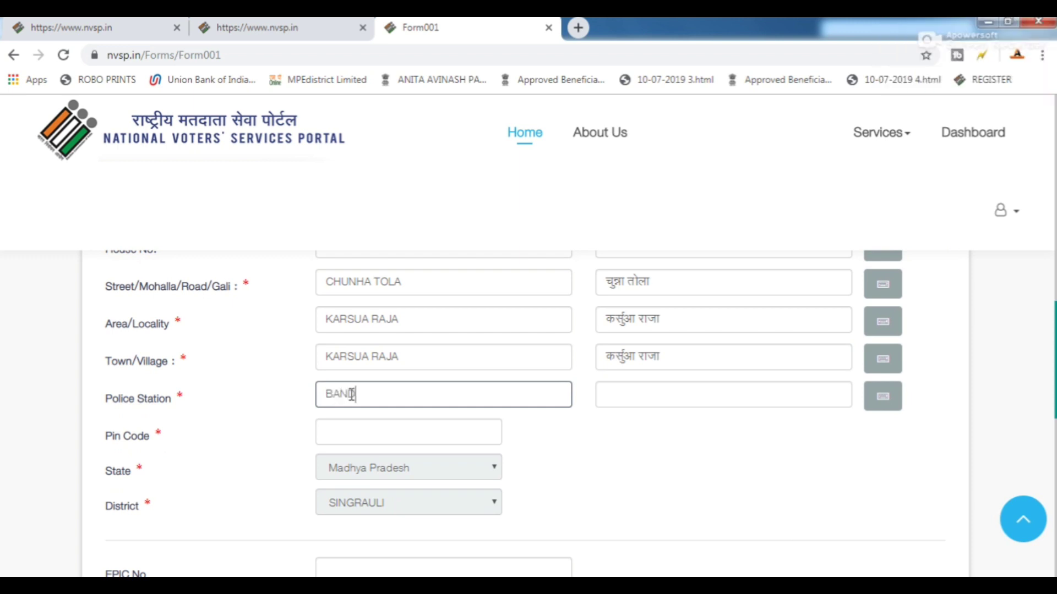
{"action": "type", "text": "HAURA CHAUKI"}
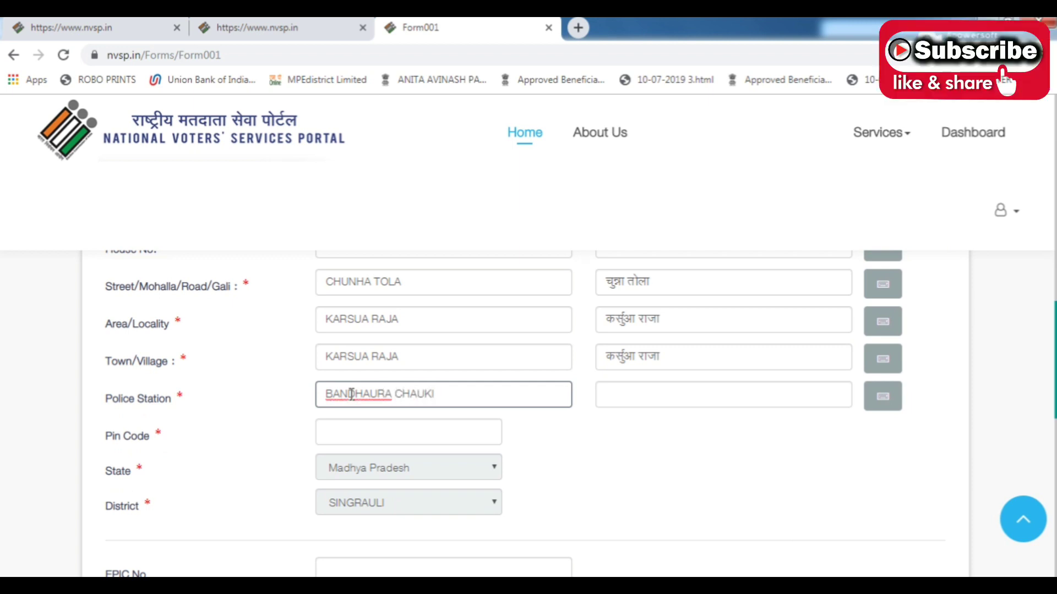
{"action": "key", "text": "Tab"}
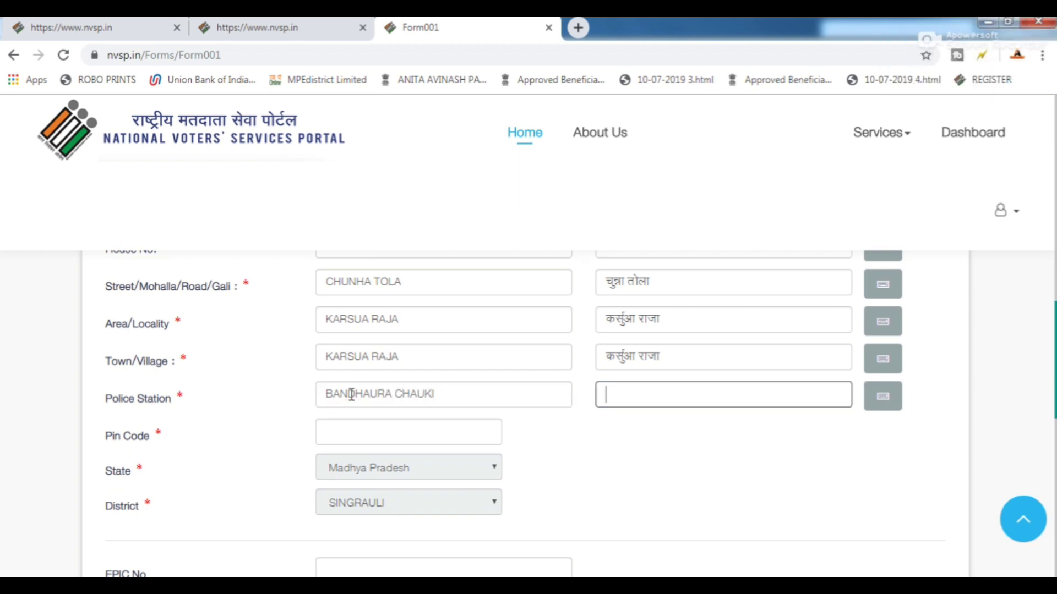
{"action": "left_click", "coordinate": [321, 424]}
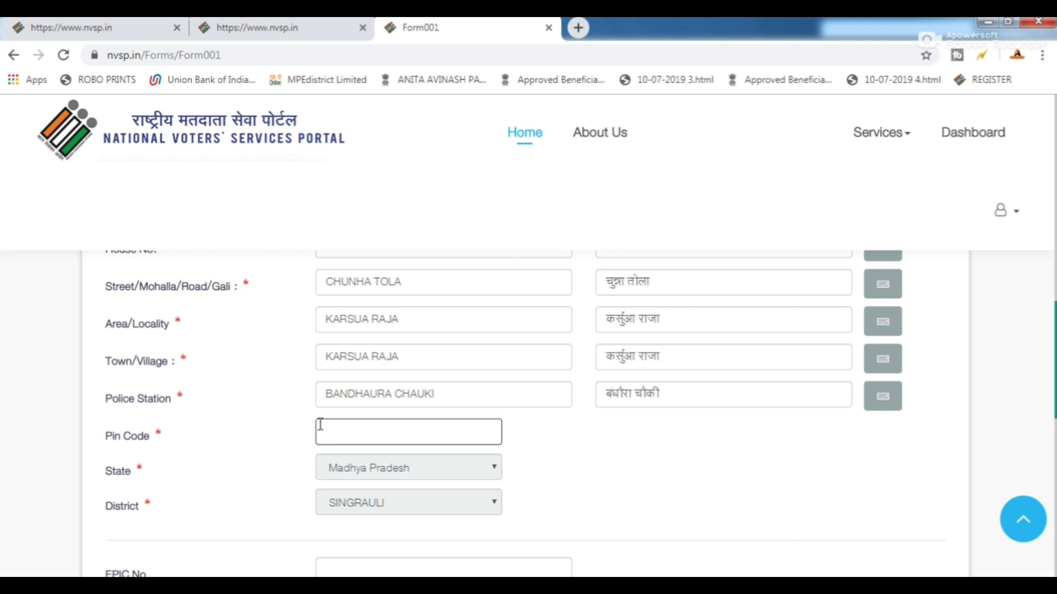
{"action": "type", "text": "486886"}
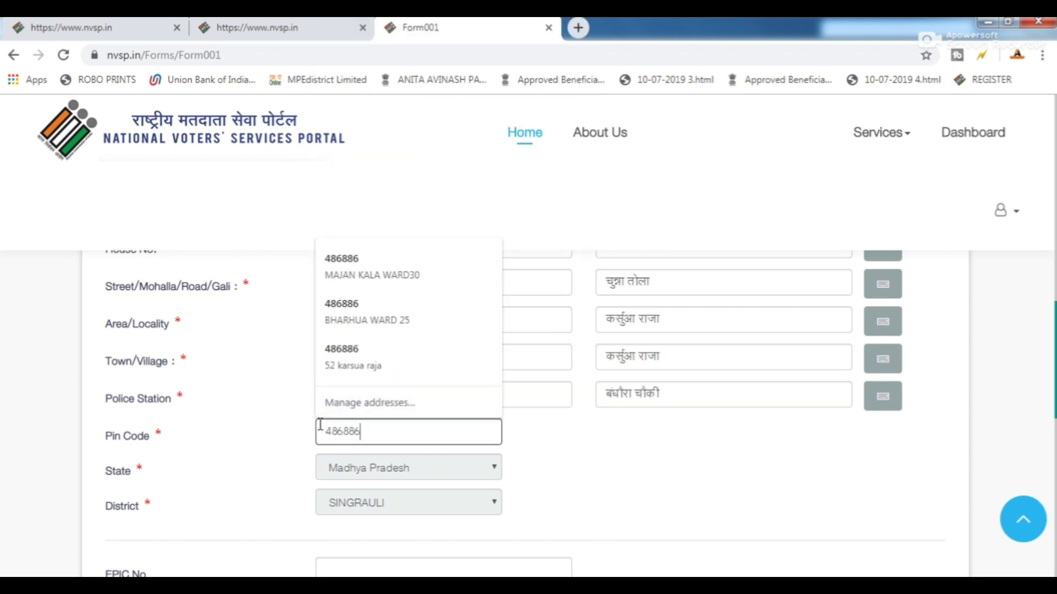
{"action": "left_click", "coordinate": [330, 462]}
{"action": "scroll", "coordinate": [364, 454], "scroll_direction": "down", "scroll_amount": 2}
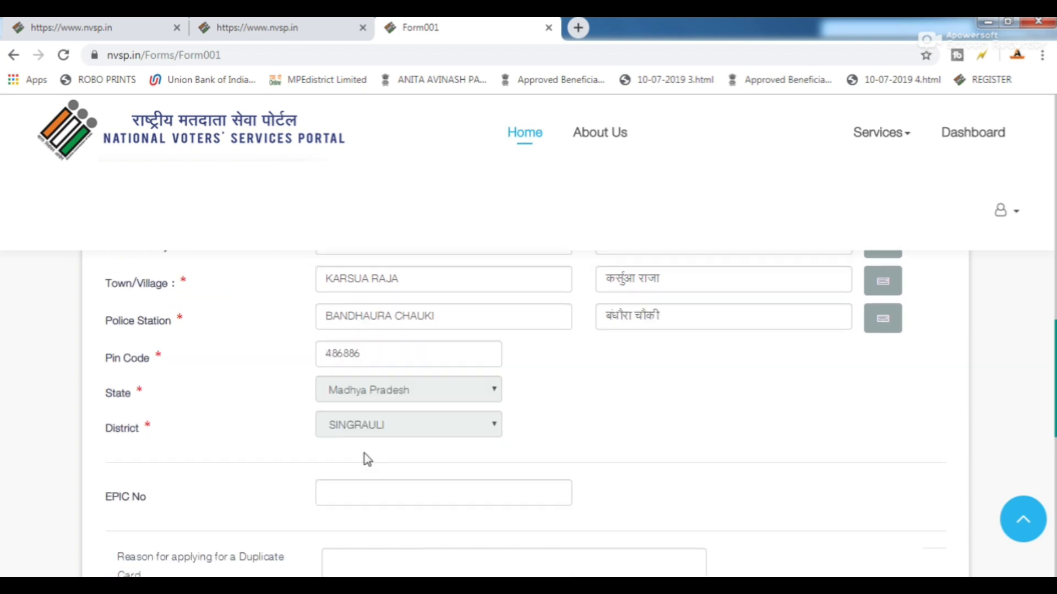
{"action": "scroll", "coordinate": [364, 453], "scroll_direction": "down", "scroll_amount": 2}
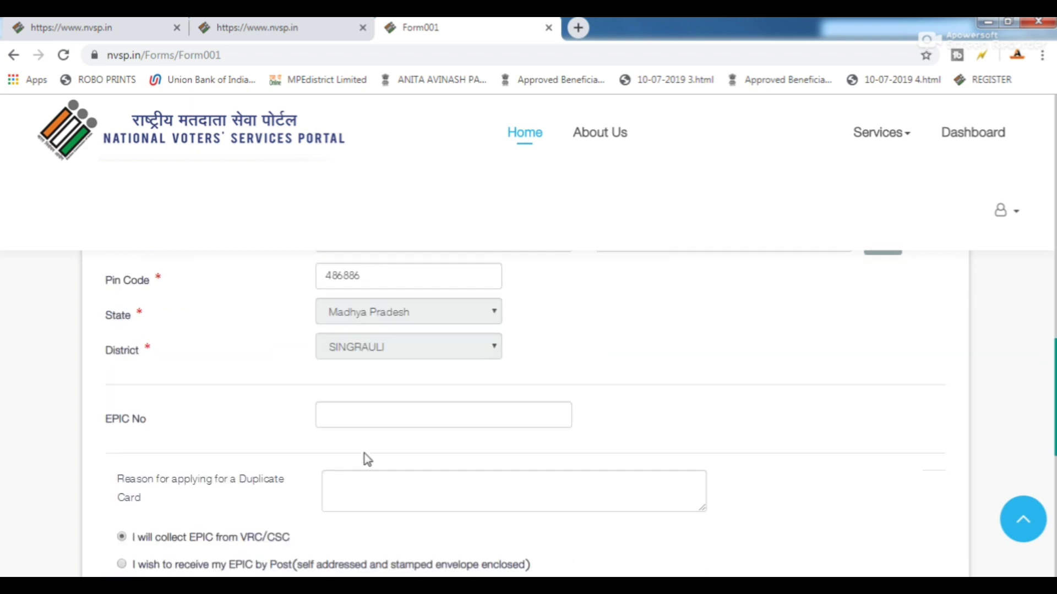
Enter the voter's EPIC number and give LOST as the duplicate-card reason.
{"action": "left_click", "coordinate": [350, 408]}
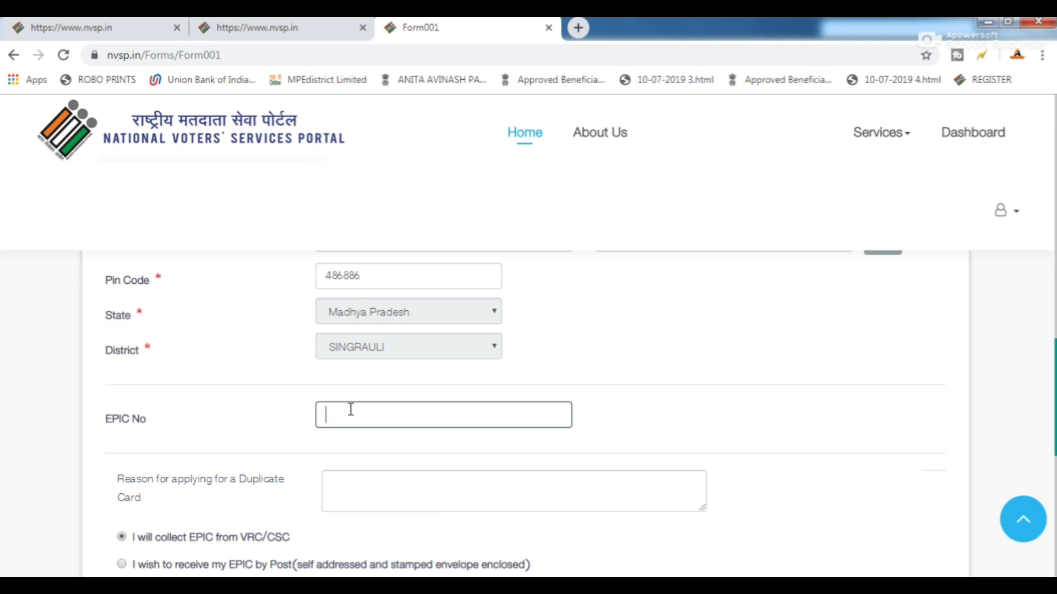
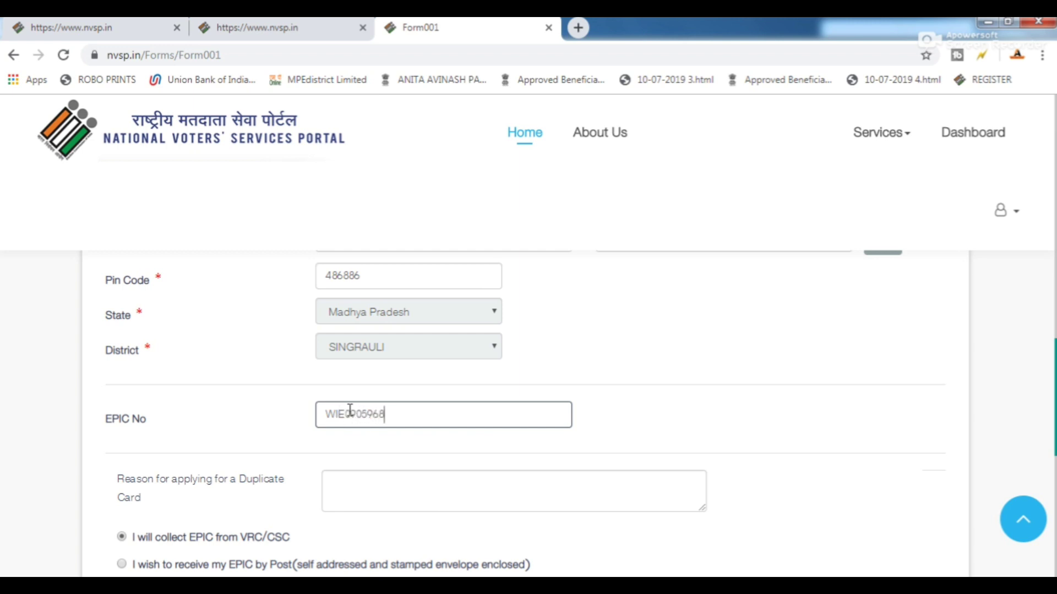
{"action": "left_click", "coordinate": [360, 482]}
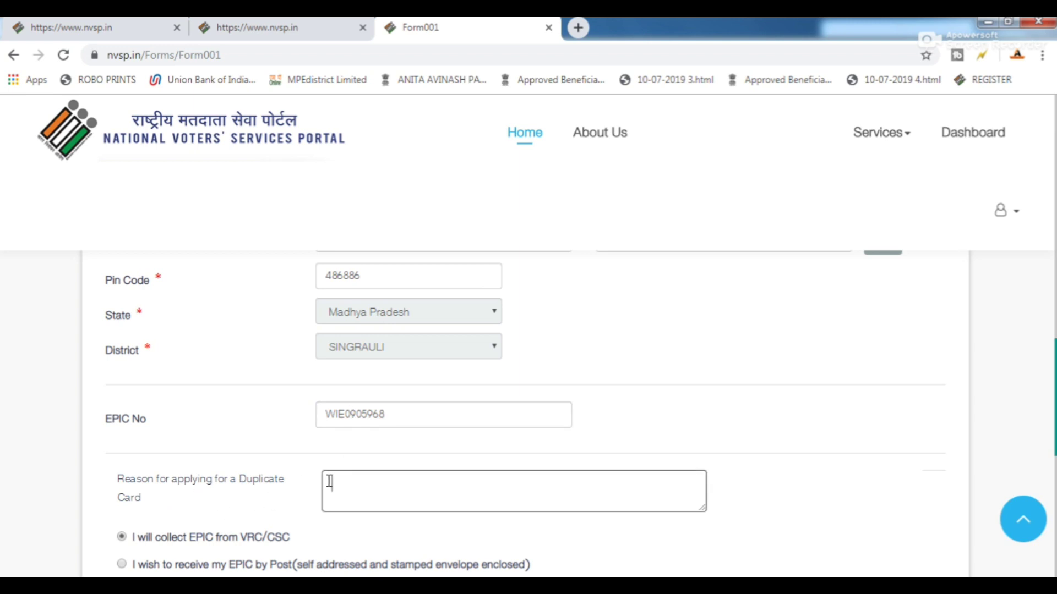
{"action": "scroll", "coordinate": [336, 479], "scroll_direction": "down", "scroll_amount": 1}
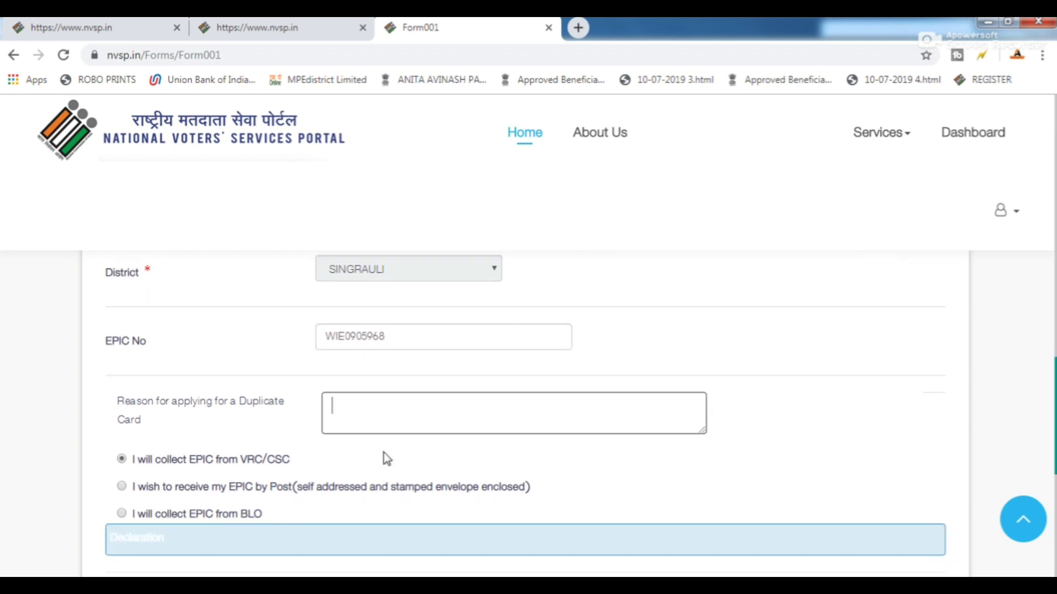
{"action": "type", "text": "LOST"}
{"action": "scroll", "coordinate": [280, 440], "scroll_direction": "down", "scroll_amount": 1}
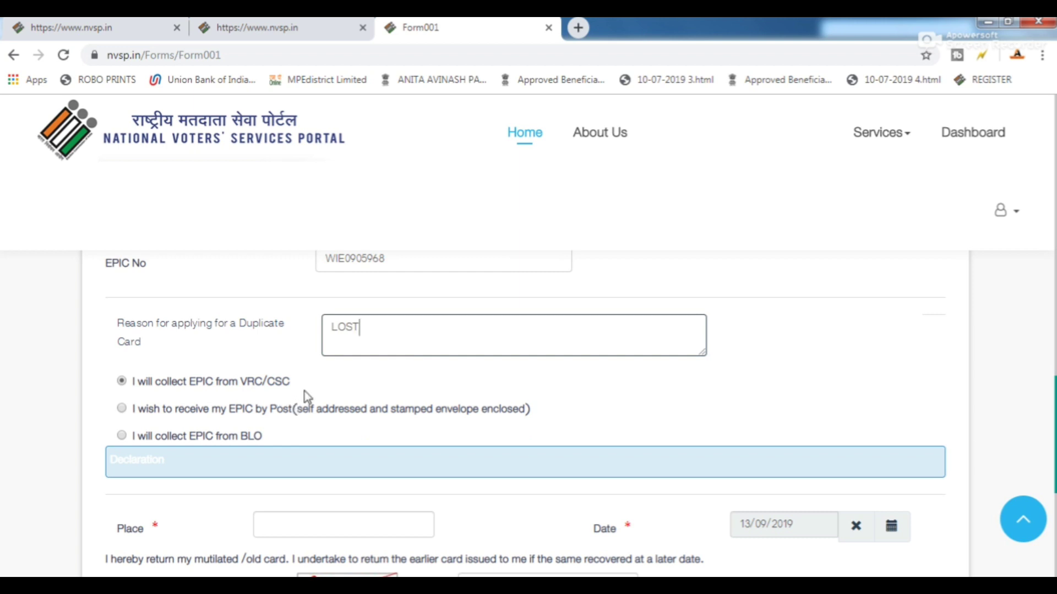
Choose to receive the EPIC by post.
{"action": "scroll", "coordinate": [304, 391], "scroll_direction": "down", "scroll_amount": 1}
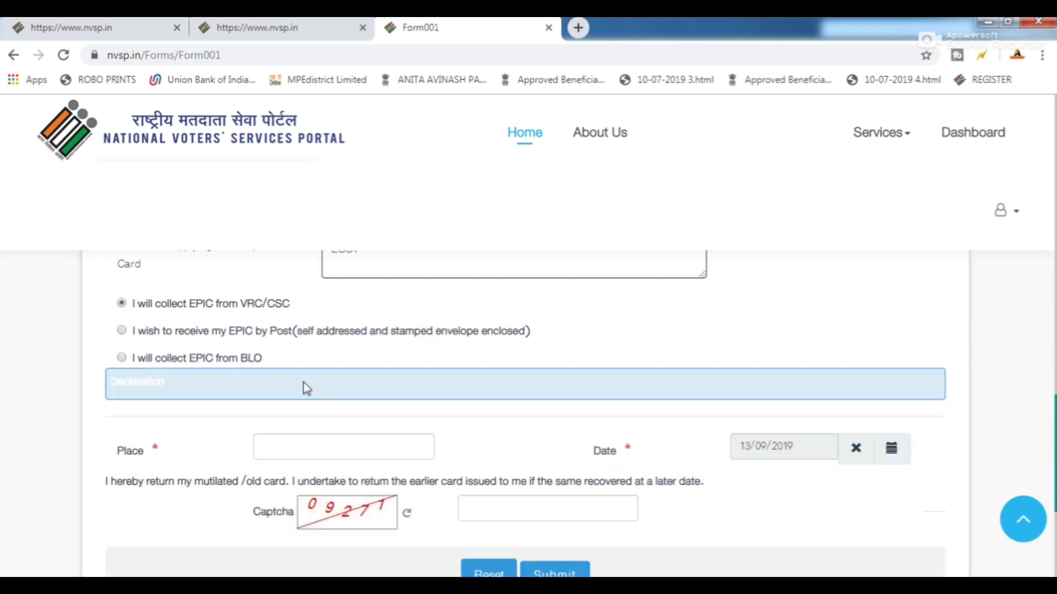
{"action": "scroll", "coordinate": [292, 351], "scroll_direction": "up", "scroll_amount": 1}
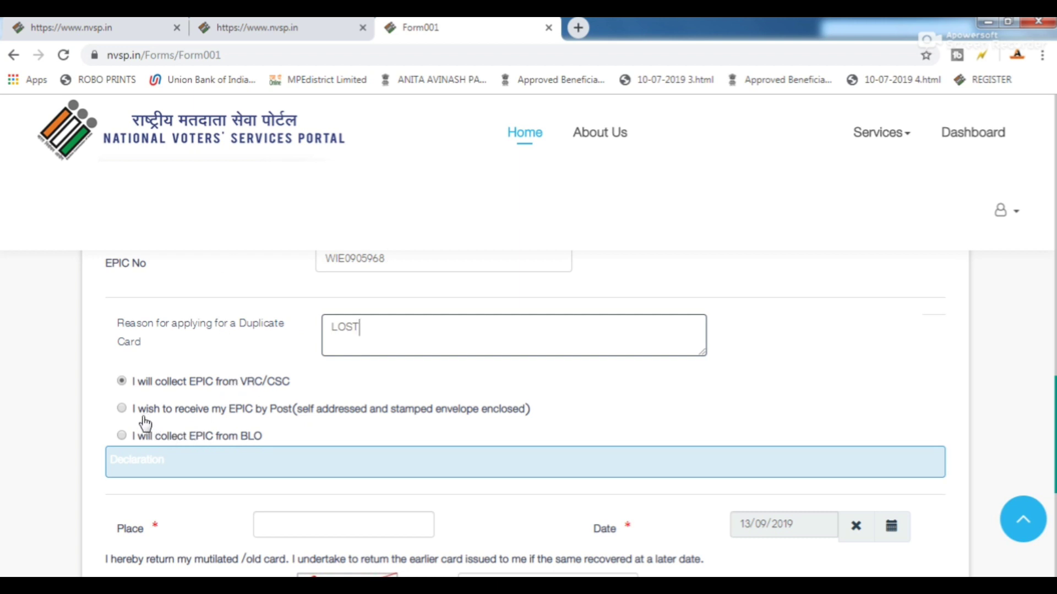
{"action": "left_click", "coordinate": [124, 416]}
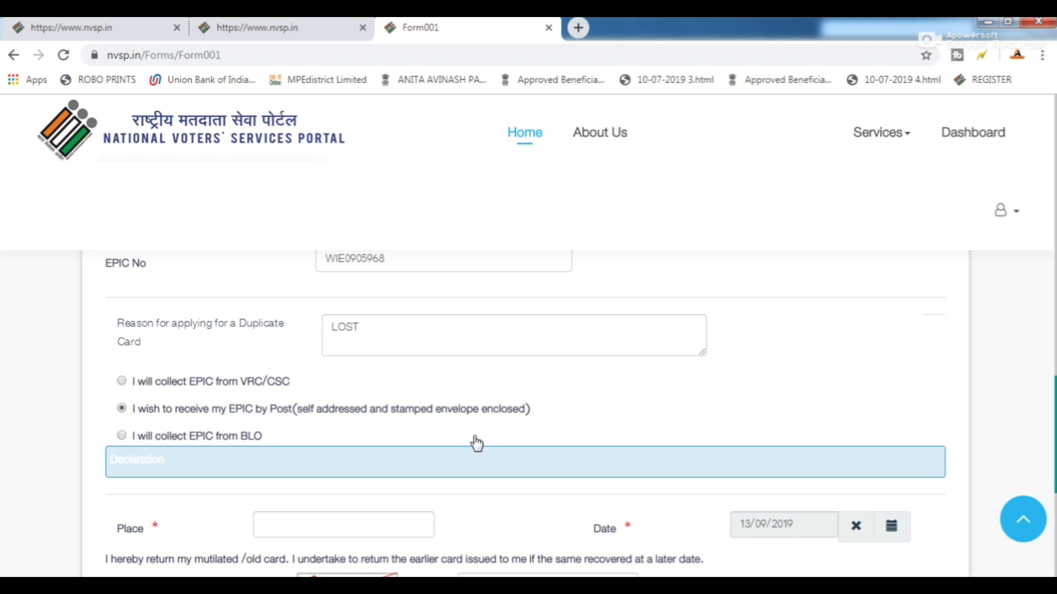
Fill the declaration Place with SINGRAULI and check the date reads 13/09/2019.
{"action": "scroll", "coordinate": [465, 441], "scroll_direction": "down", "scroll_amount": 1}
{"action": "left_click", "coordinate": [297, 456]}
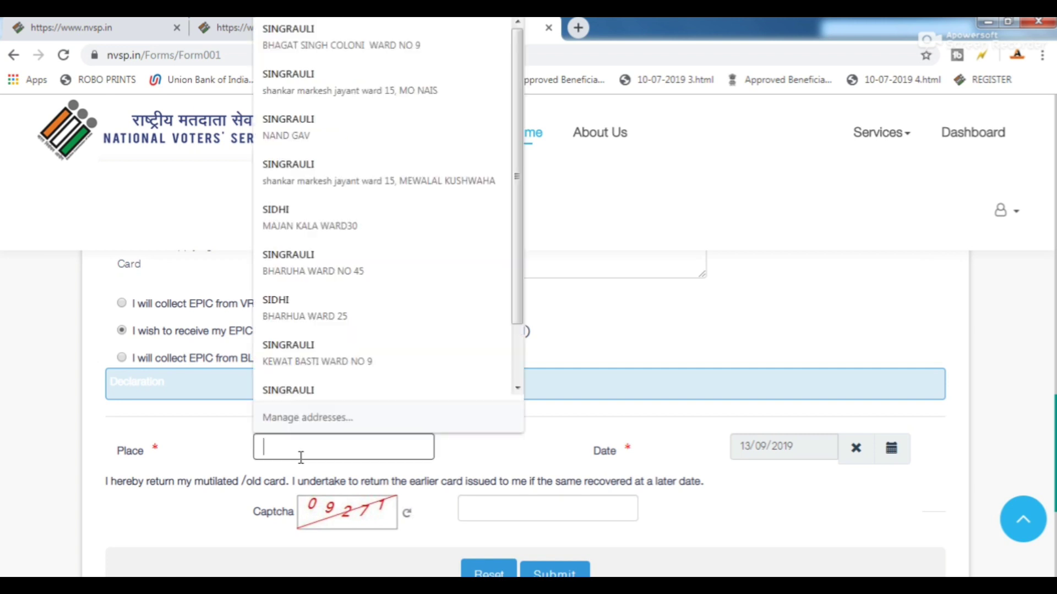
{"action": "left_click", "coordinate": [312, 400]}
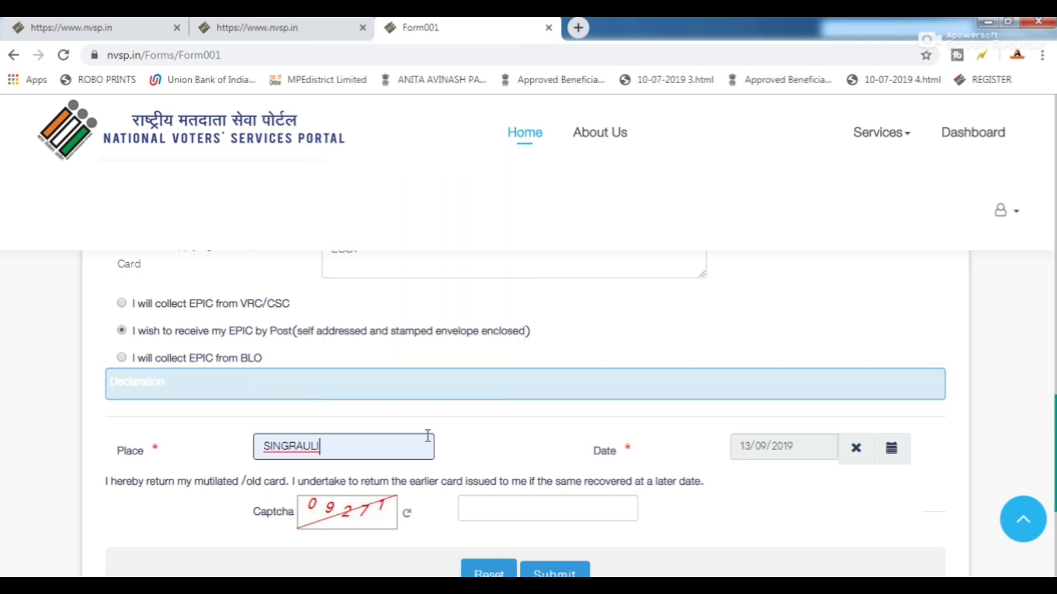
{"action": "scroll", "coordinate": [321, 447], "scroll_direction": "down", "scroll_amount": 1}
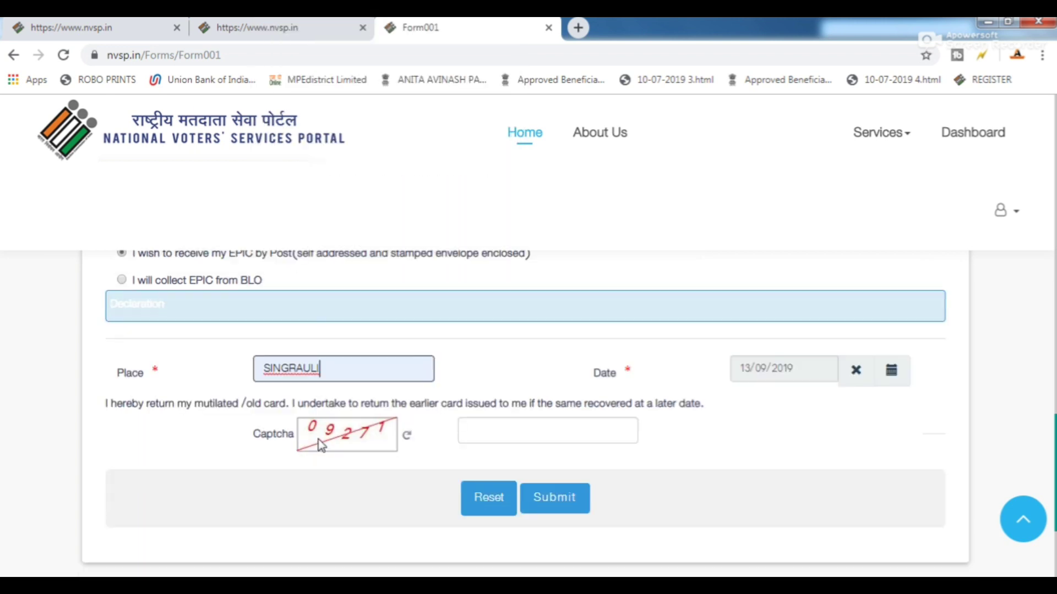
{"action": "left_click", "coordinate": [501, 431]}
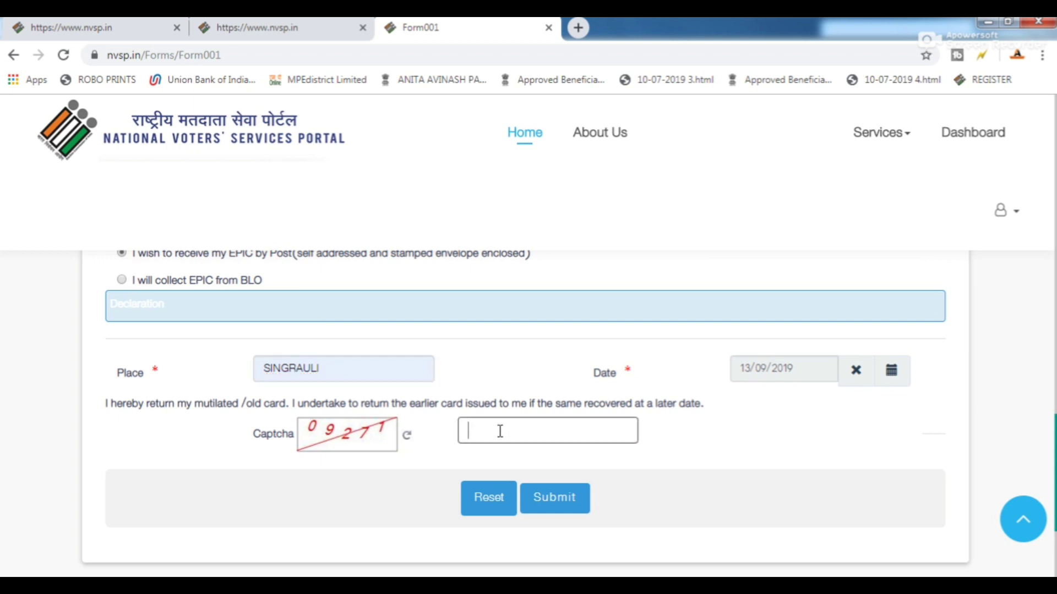
{"action": "left_click", "coordinate": [769, 366]}
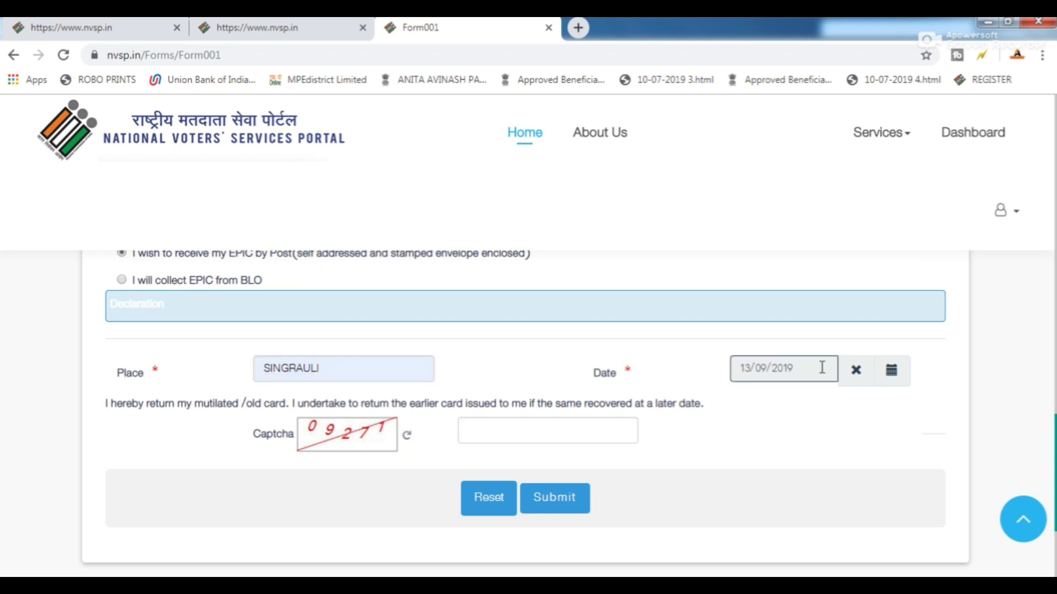
Enter the captcha code and submit the duplicate card application.
{"action": "left_click", "coordinate": [503, 432]}
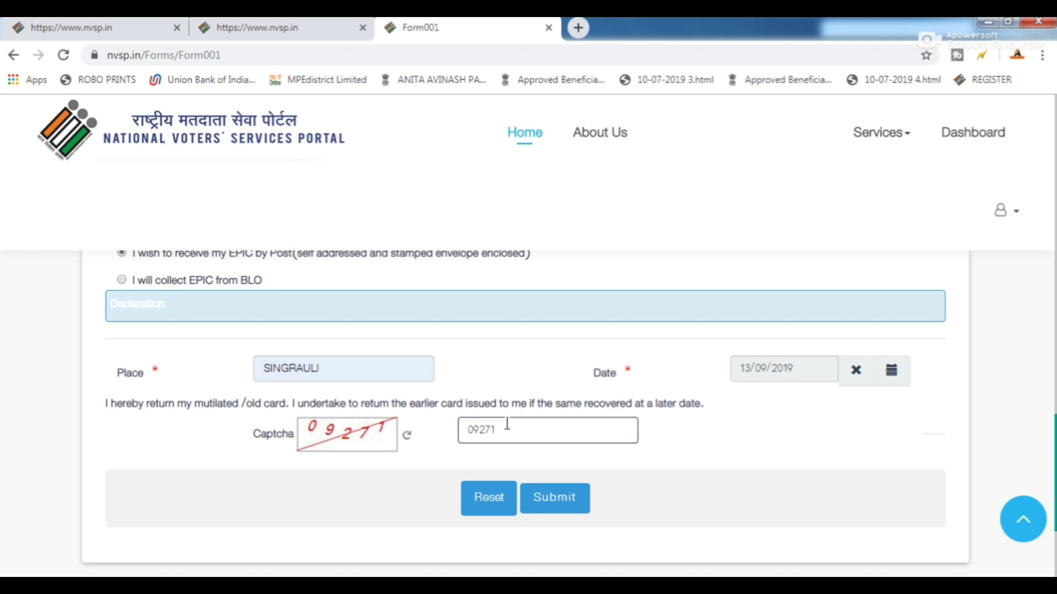
{"action": "left_click", "coordinate": [573, 511]}
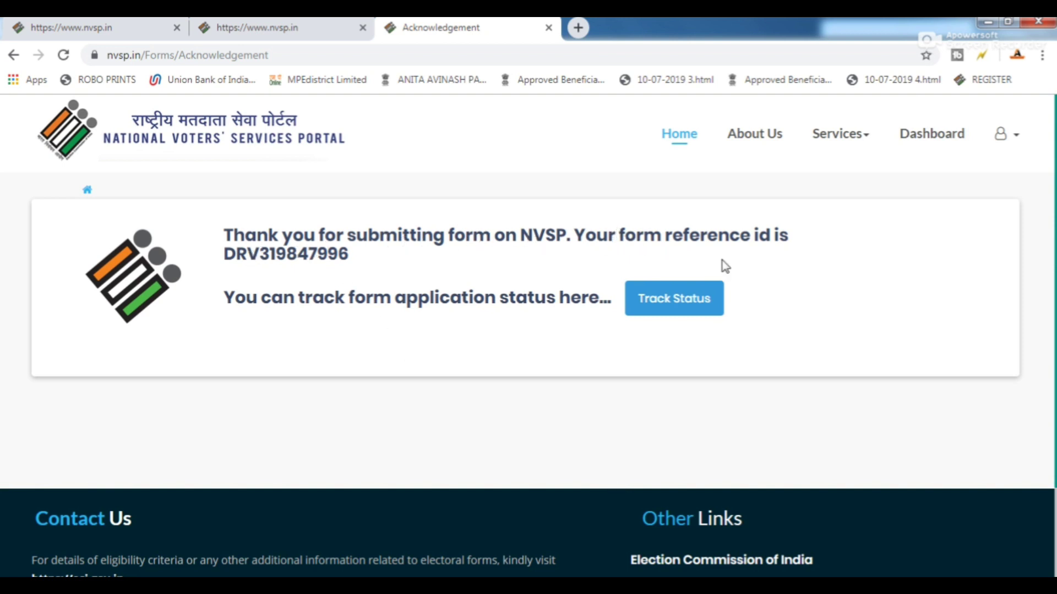
Copy the form reference ID and open a print preview of the acknowledgement page.
{"action": "double_click", "coordinate": [286, 248]}
{"action": "right_click", "coordinate": [287, 248]}
{"action": "left_click", "coordinate": [329, 292]}
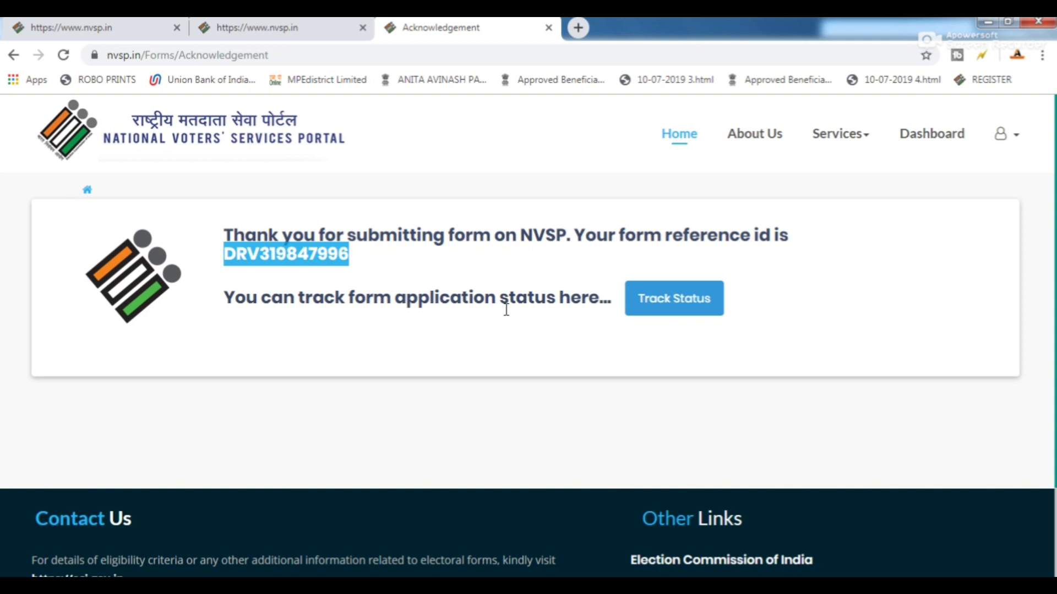
{"action": "key", "text": "ctrl+p"}
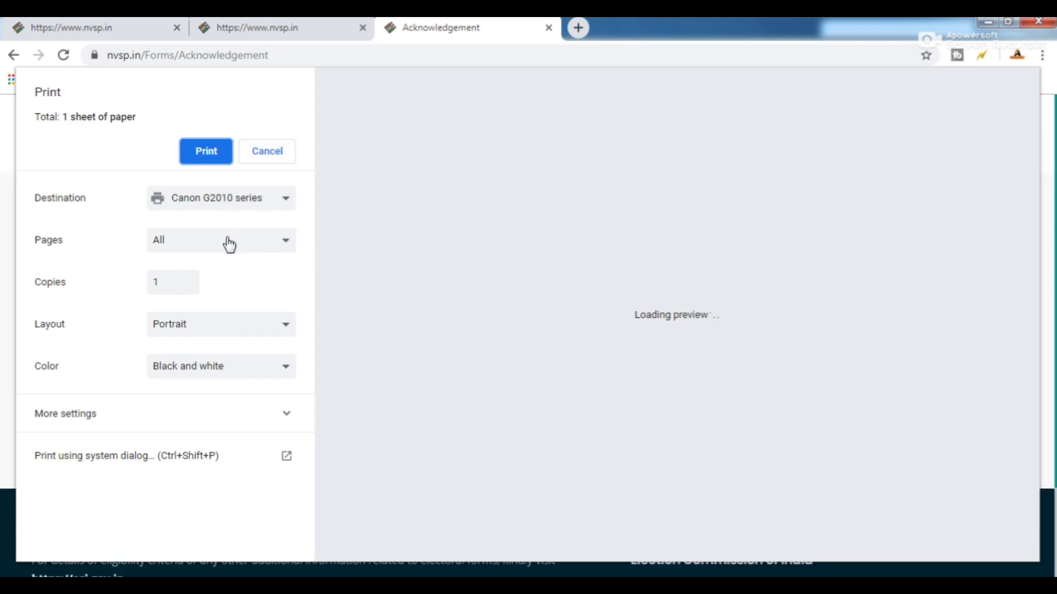
Set the print destination to Save as PDF and save the acknowledgement page.
{"action": "left_click", "coordinate": [250, 202]}
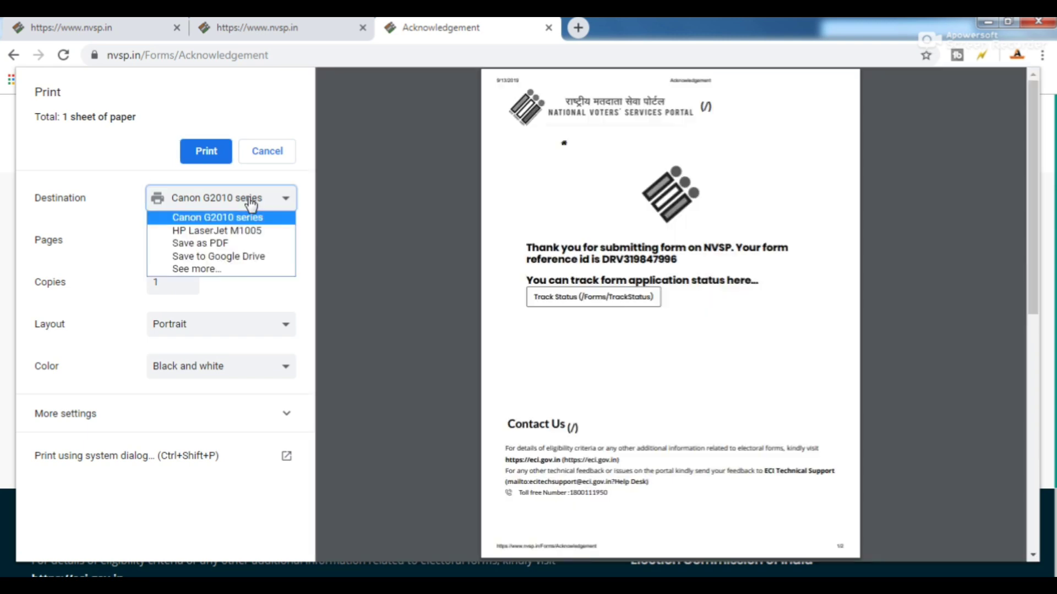
{"action": "left_click", "coordinate": [227, 243]}
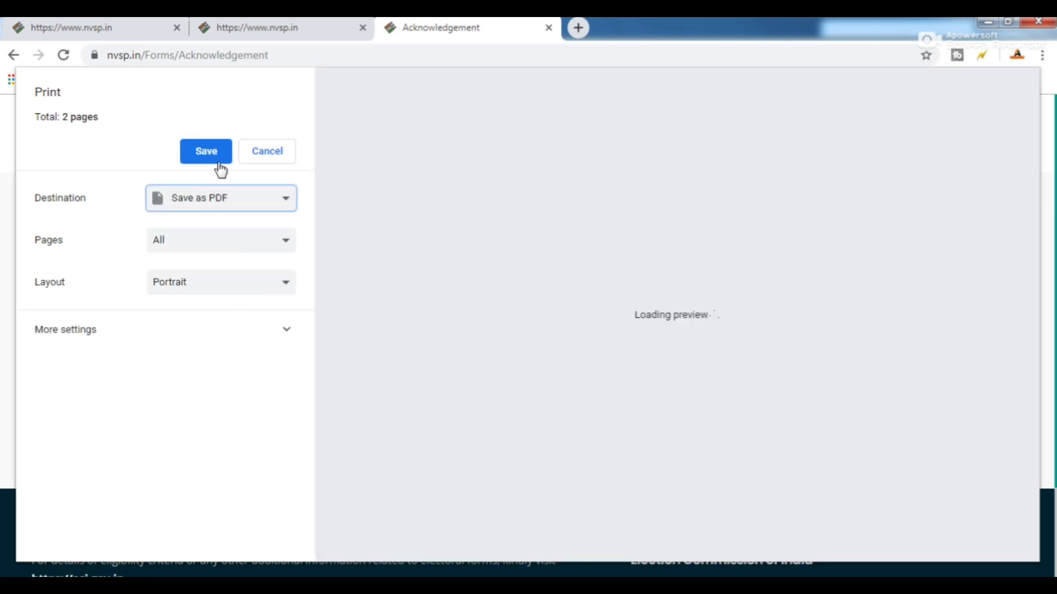
{"action": "left_click", "coordinate": [218, 160]}
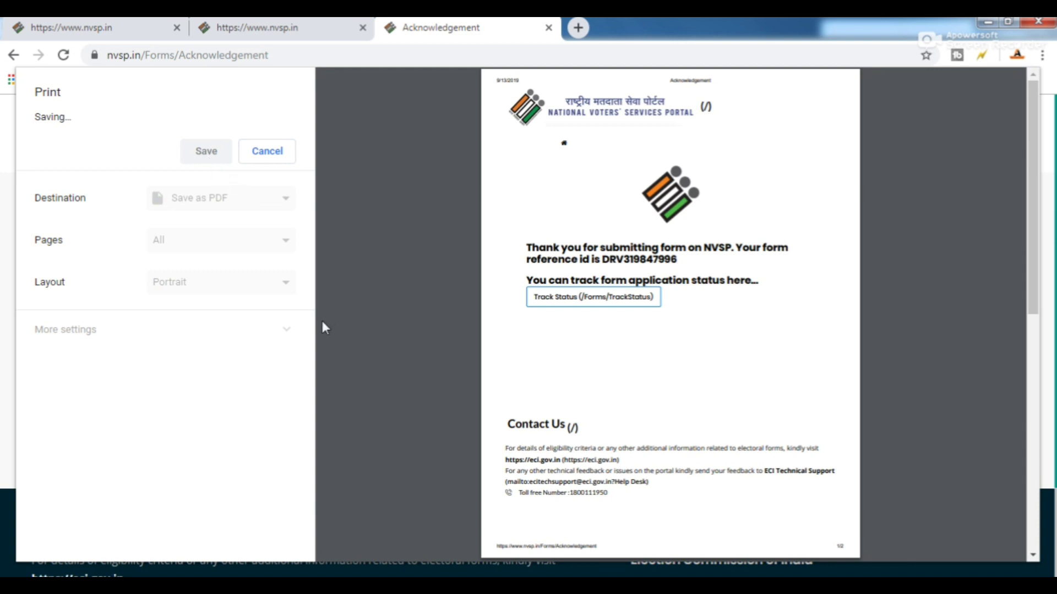
Cancel the stuck print dialog and save the two-page acknowledgement as a PDF again.
{"action": "left_click", "coordinate": [268, 152]}
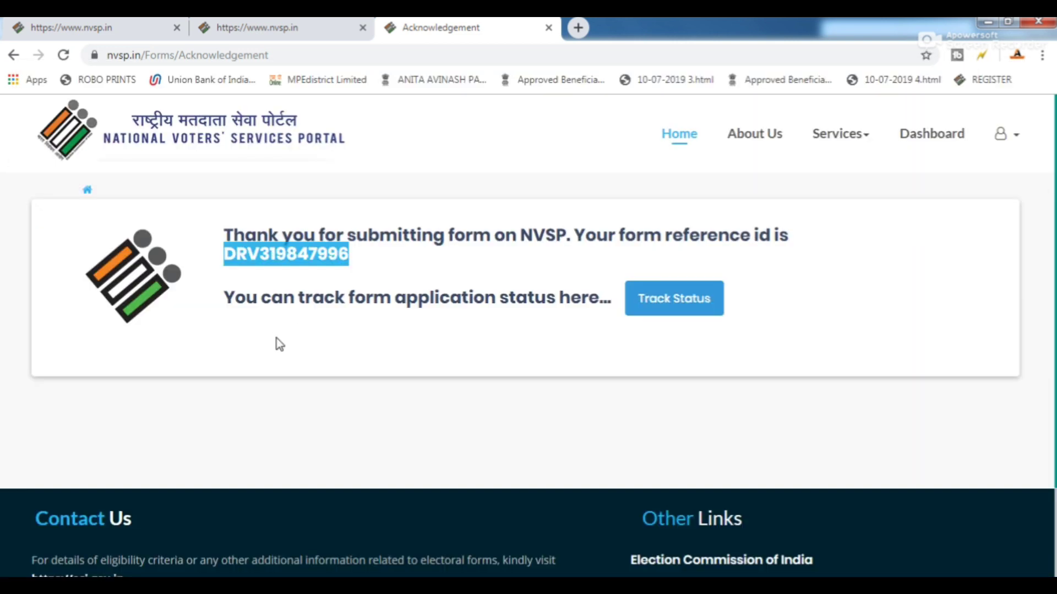
{"action": "key", "text": "ctrl+p"}
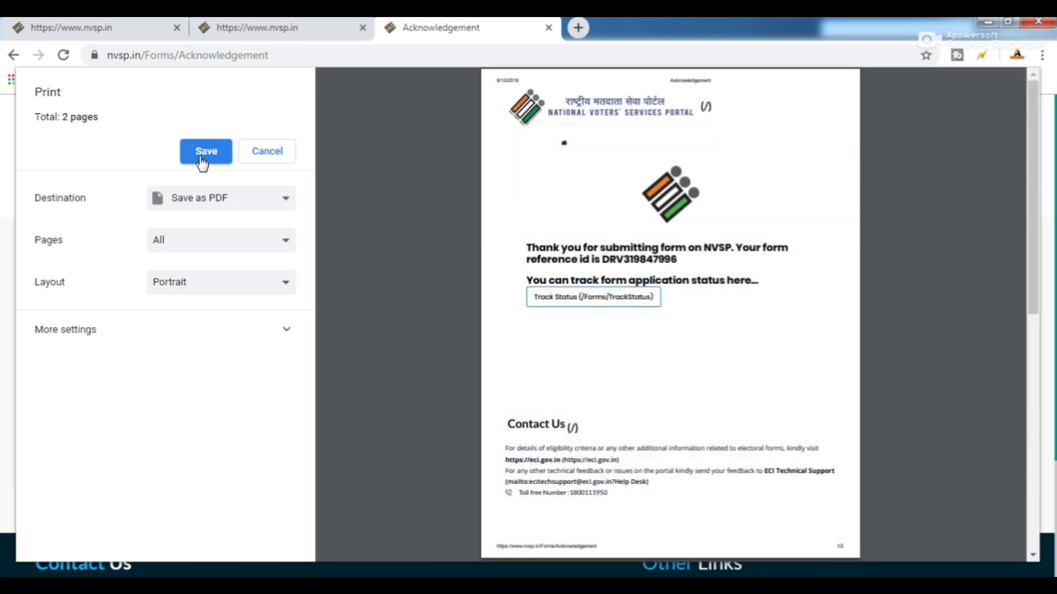
{"action": "left_click", "coordinate": [202, 161]}
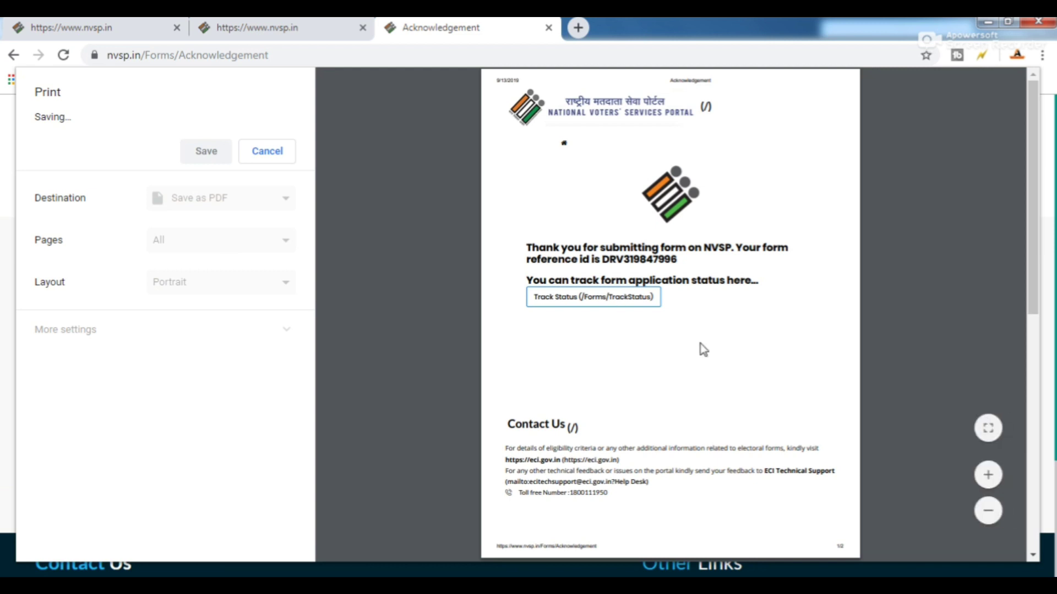
{"action": "scroll", "coordinate": [385, 286], "scroll_direction": "down", "scroll_amount": 5}
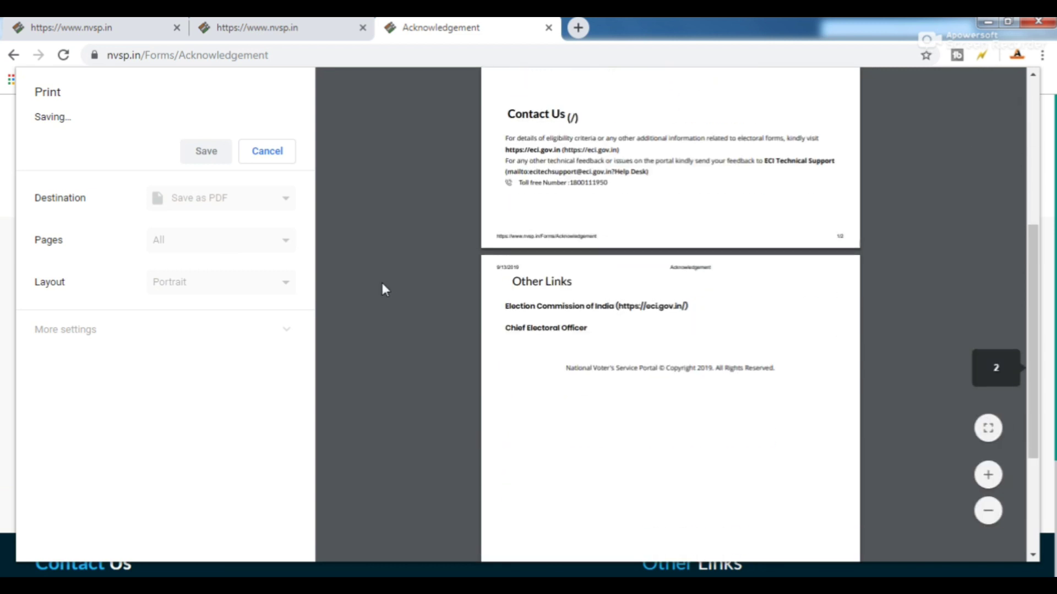
{"action": "scroll", "coordinate": [383, 288], "scroll_direction": "up", "scroll_amount": 5}
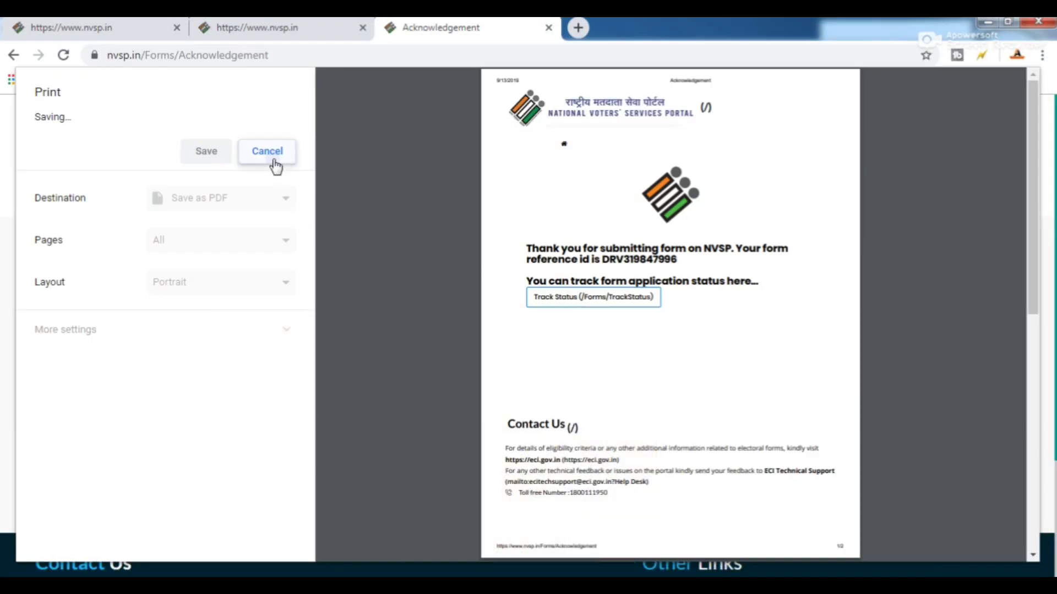
Close the print dialog and copy the form reference ID from the acknowledgement.
{"action": "left_click", "coordinate": [273, 158]}
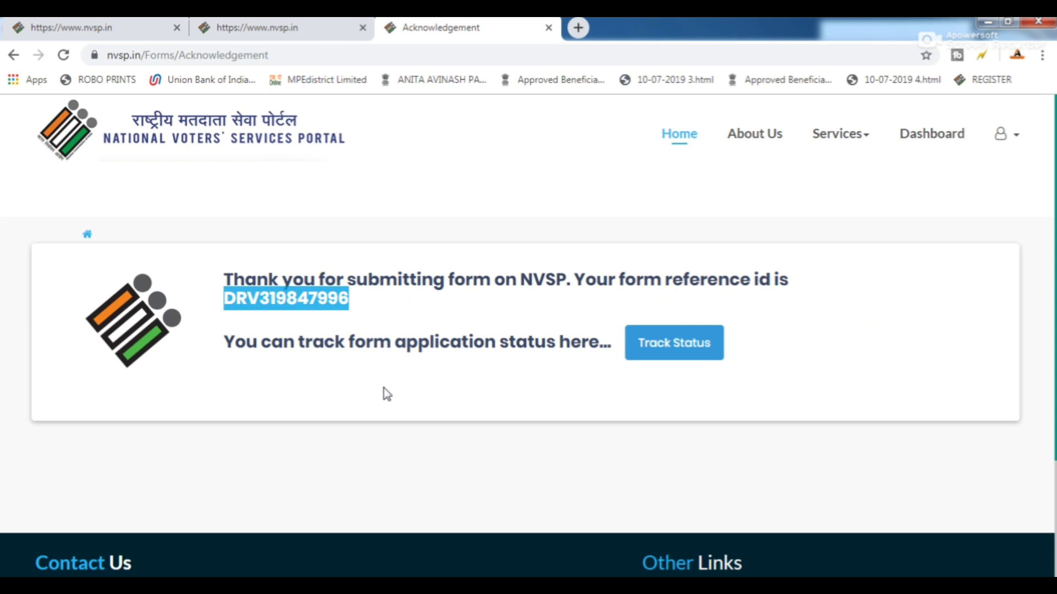
{"action": "right_click", "coordinate": [288, 310]}
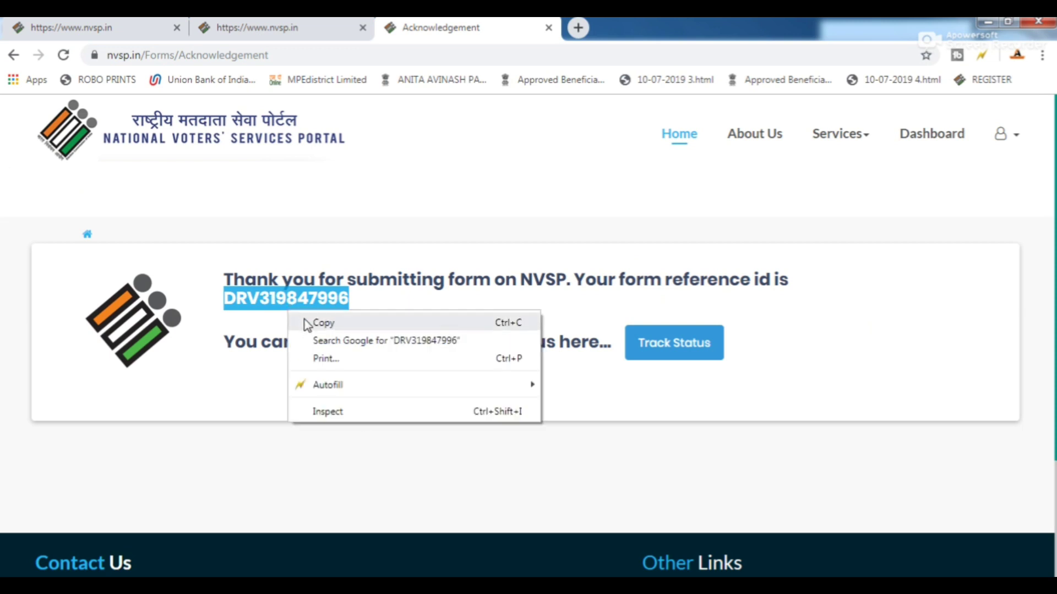
{"action": "left_click", "coordinate": [300, 321]}
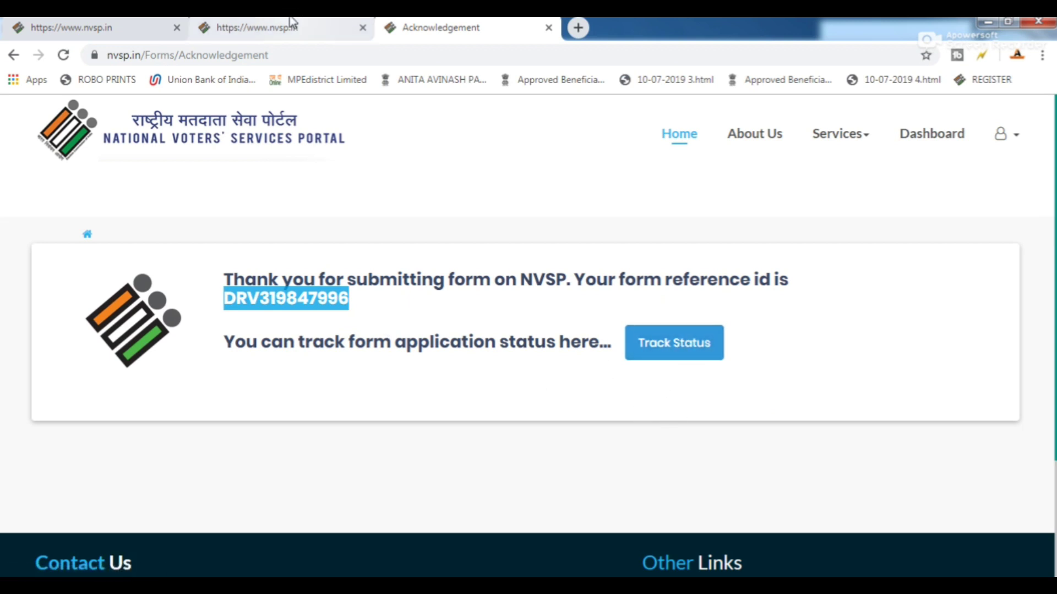
Return to the Acknowledgement tab and open the Track Status page.
{"action": "left_click", "coordinate": [275, 27]}
{"action": "left_click", "coordinate": [462, 27]}
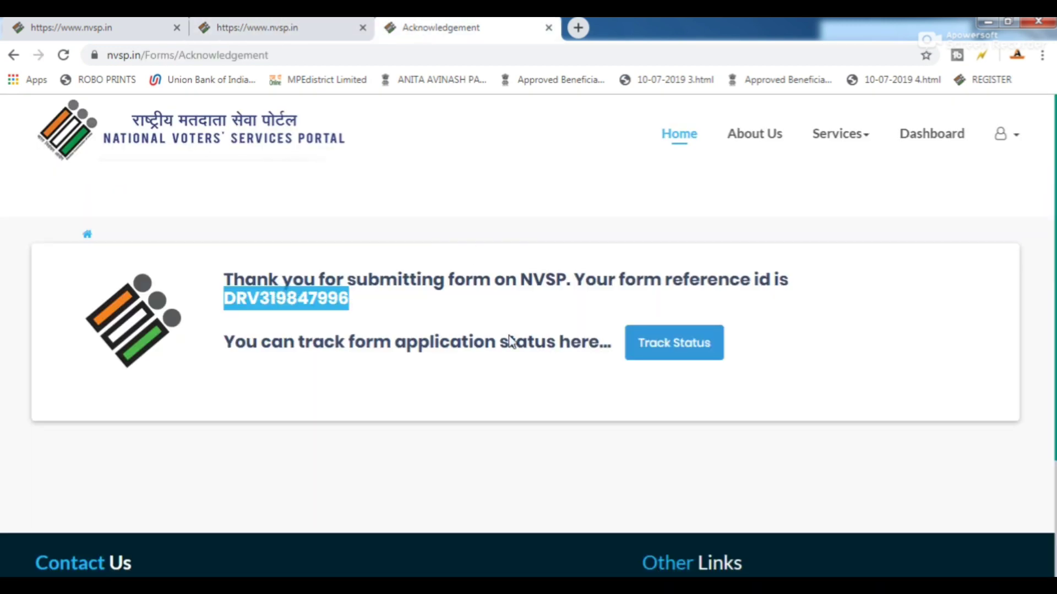
{"action": "left_click", "coordinate": [668, 354]}
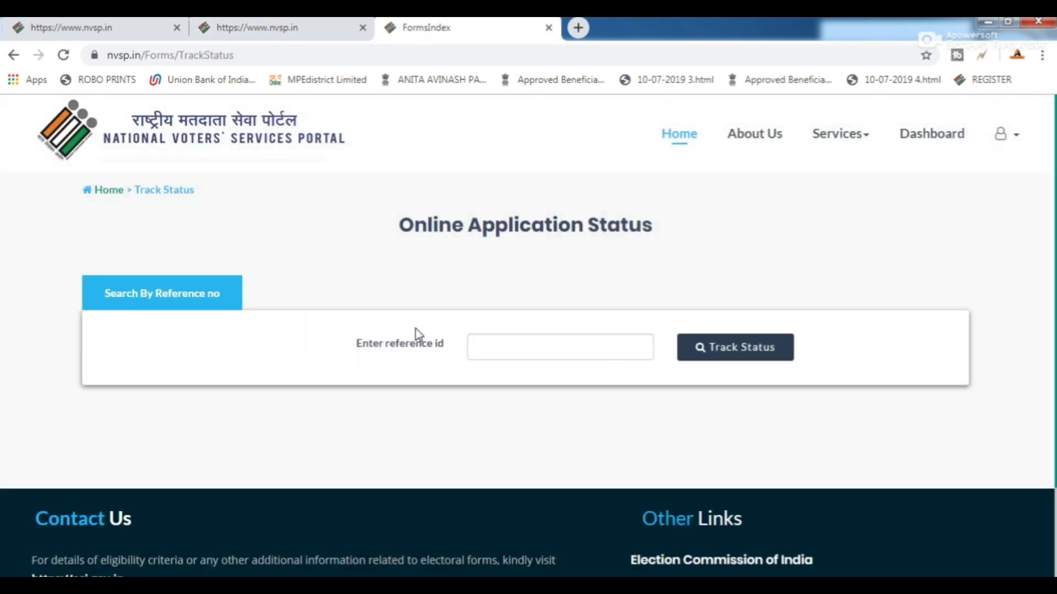
Paste the copied reference ID into the field and track the application status.
{"action": "right_click", "coordinate": [516, 348]}
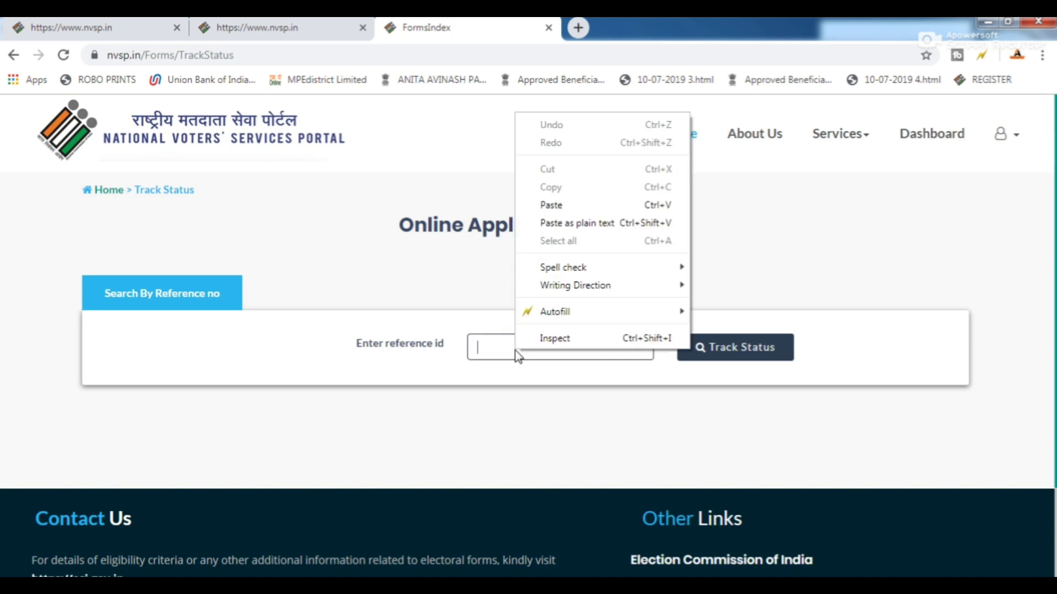
{"action": "left_click", "coordinate": [554, 207]}
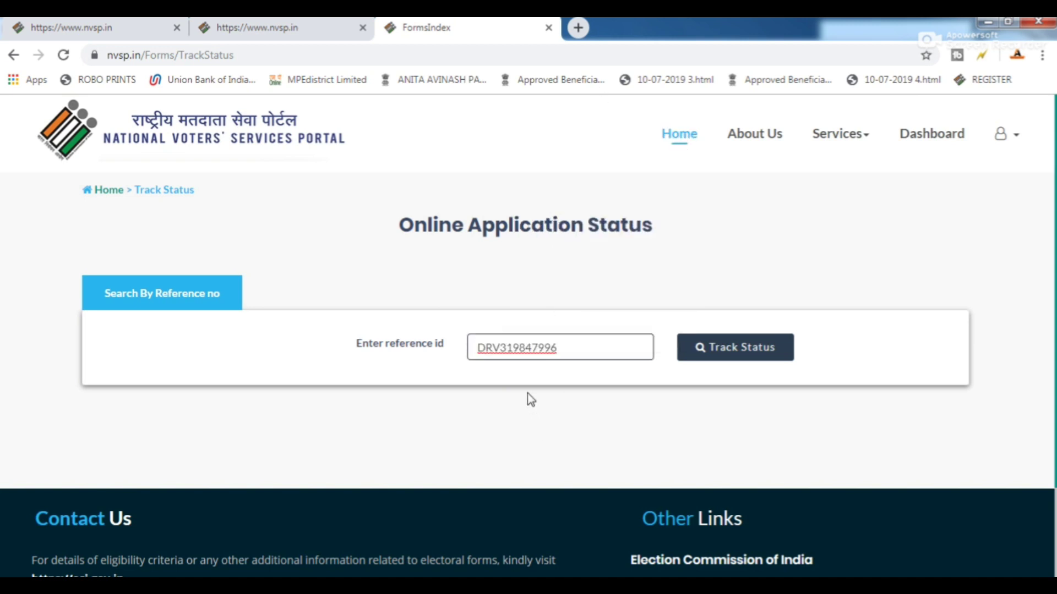
{"action": "left_click", "coordinate": [706, 358]}
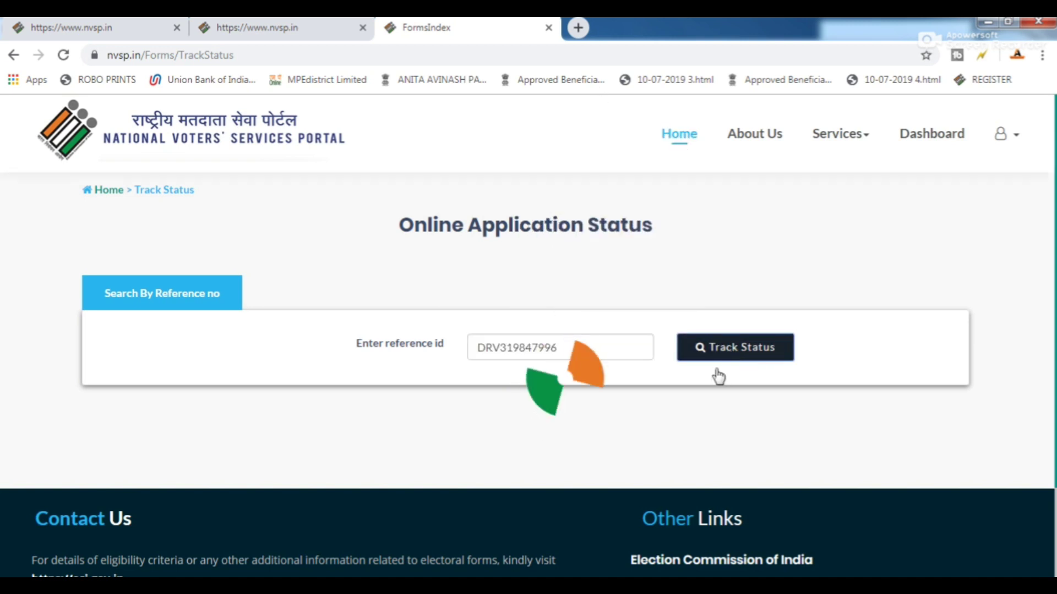
Review the Form 001 status, Submitted on 13/09/2019, then go to the home tab.
{"action": "scroll", "coordinate": [630, 343], "scroll_direction": "down", "scroll_amount": 4}
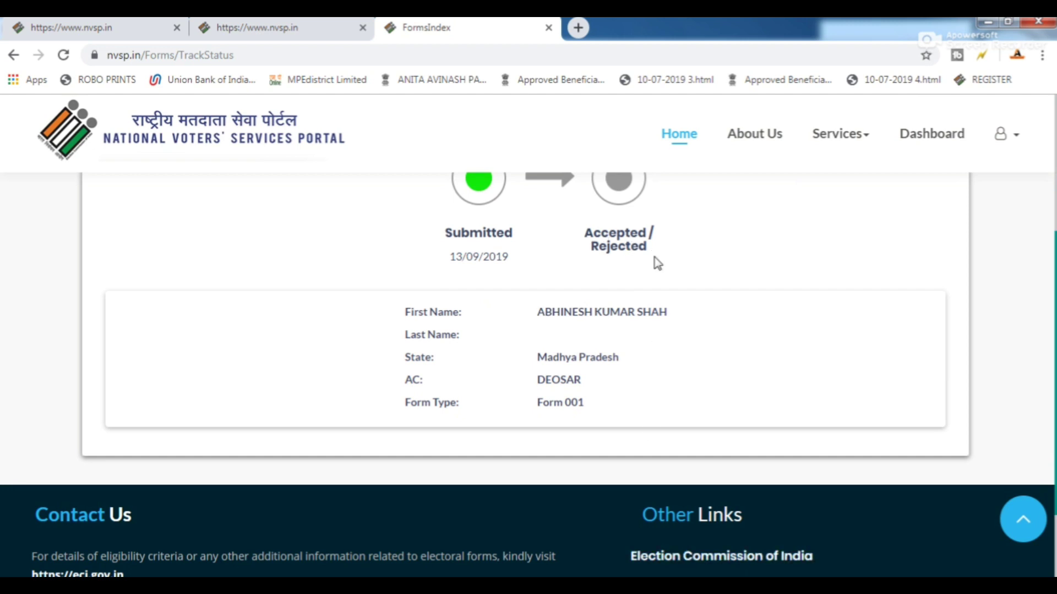
{"action": "scroll", "coordinate": [633, 267], "scroll_direction": "up", "scroll_amount": 3}
{"action": "scroll", "coordinate": [622, 352], "scroll_direction": "down", "scroll_amount": 1}
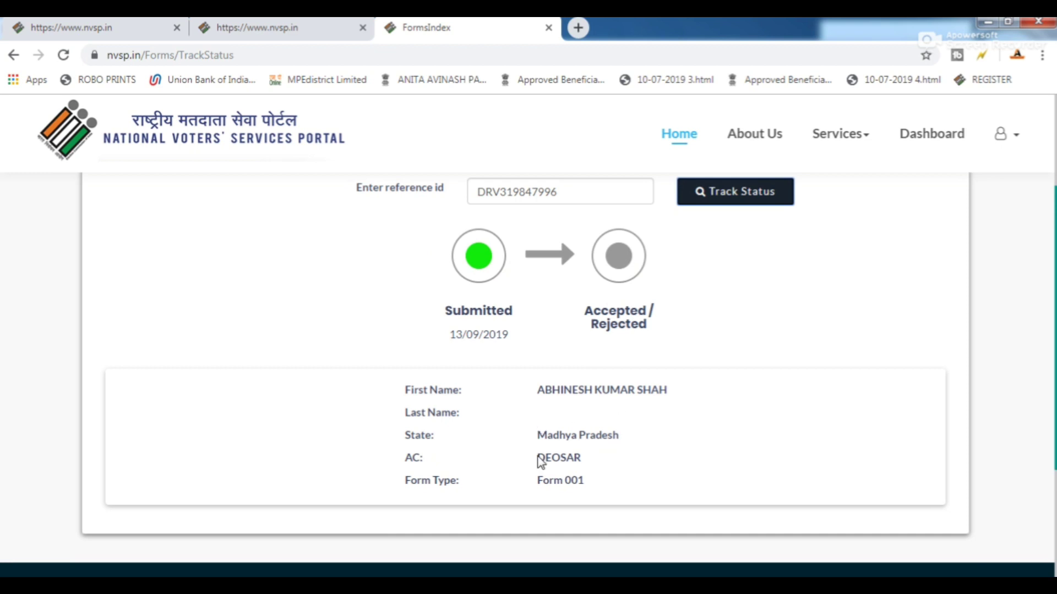
{"action": "scroll", "coordinate": [566, 469], "scroll_direction": "down", "scroll_amount": 3}
{"action": "scroll", "coordinate": [545, 337], "scroll_direction": "up", "scroll_amount": 3}
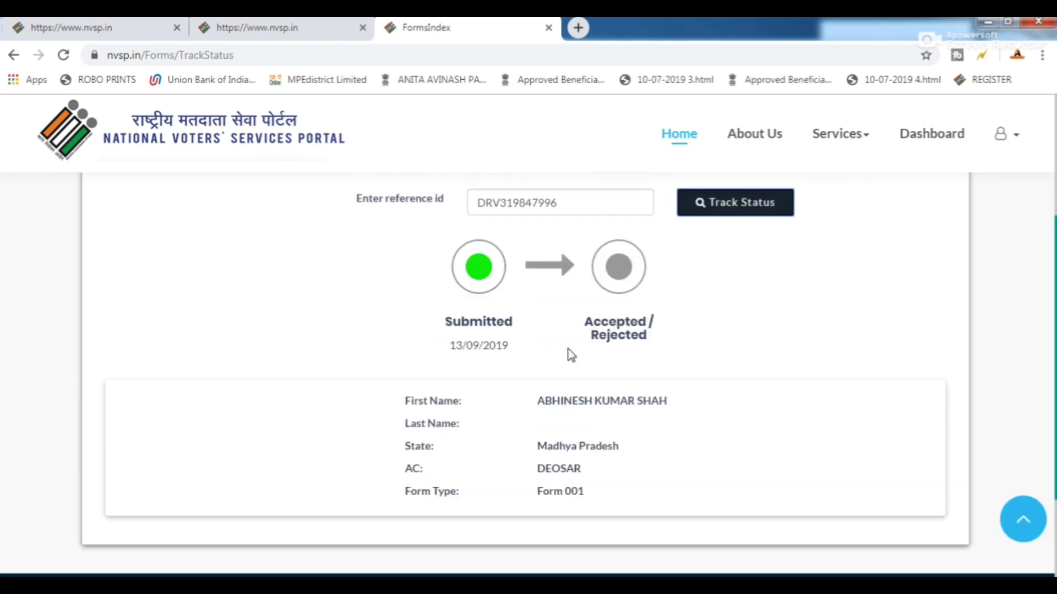
{"action": "scroll", "coordinate": [570, 355], "scroll_direction": "up", "scroll_amount": 3}
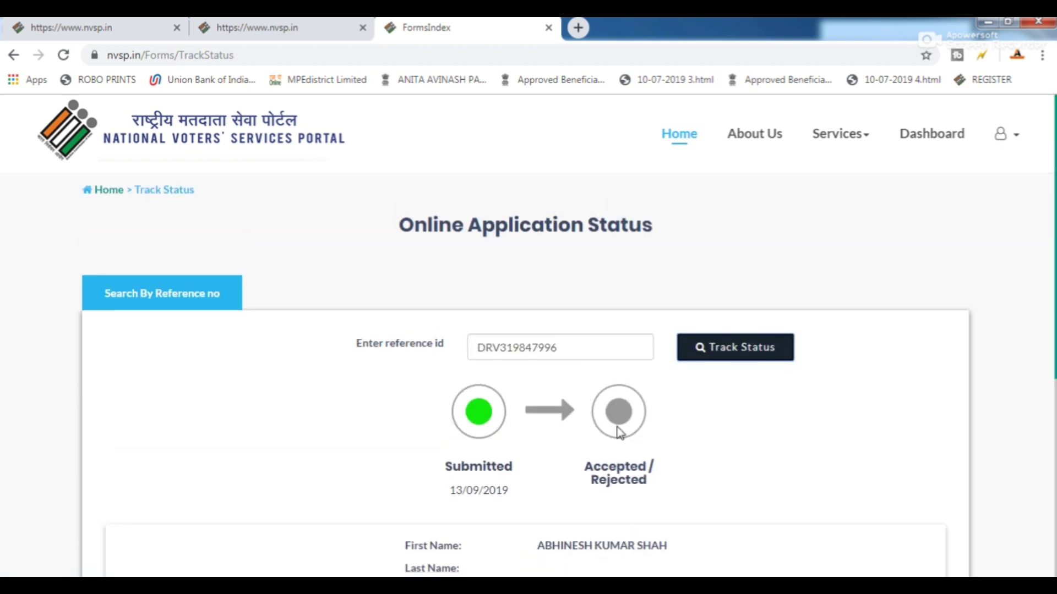
{"action": "left_click", "coordinate": [258, 27]}
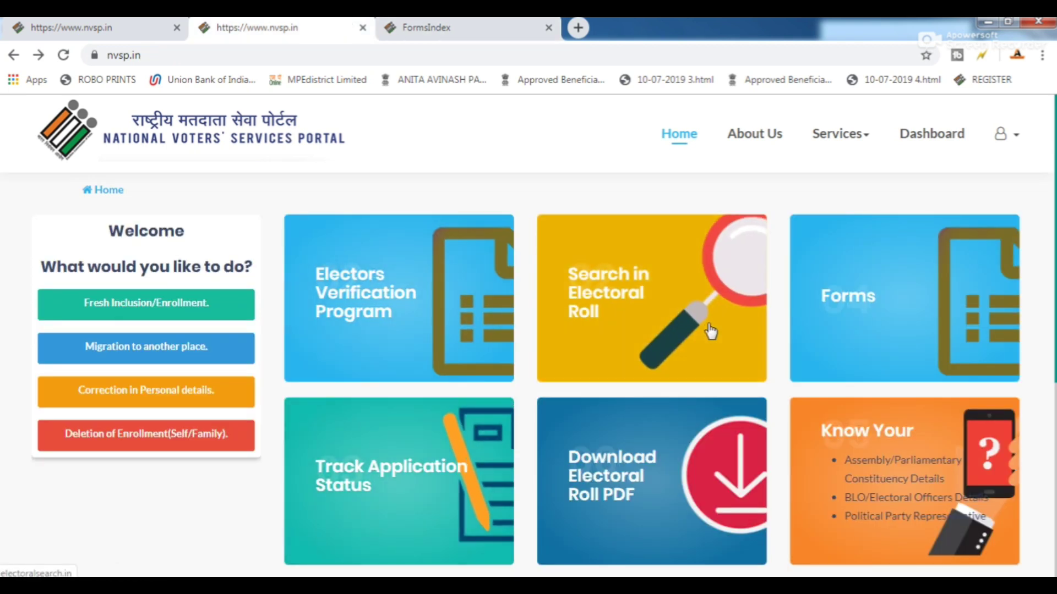
Close the old FormsIndex tab and open Track Application Status from the home page.
{"action": "scroll", "coordinate": [649, 384], "scroll_direction": "down", "scroll_amount": 2}
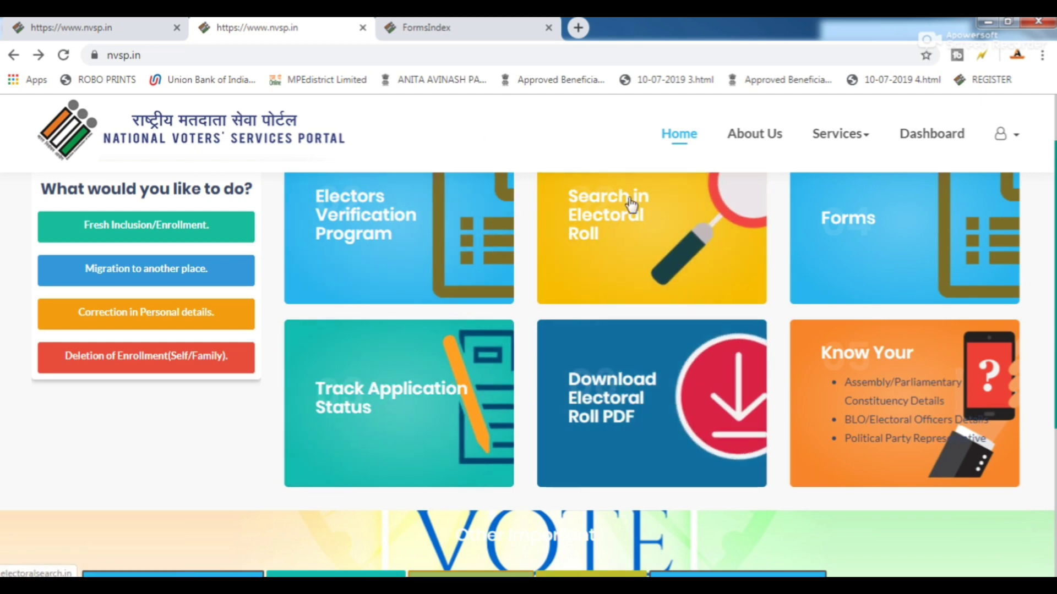
{"action": "left_click", "coordinate": [444, 24]}
{"action": "left_click", "coordinate": [548, 28]}
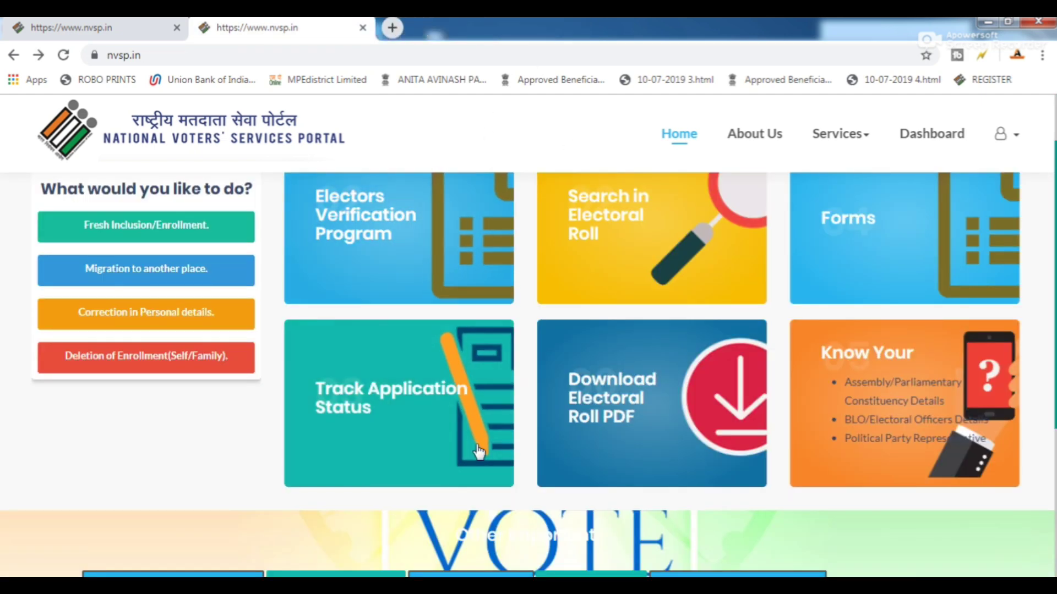
{"action": "left_click", "coordinate": [402, 400]}
{"action": "key", "text": "ctrl+shift+Tab"}
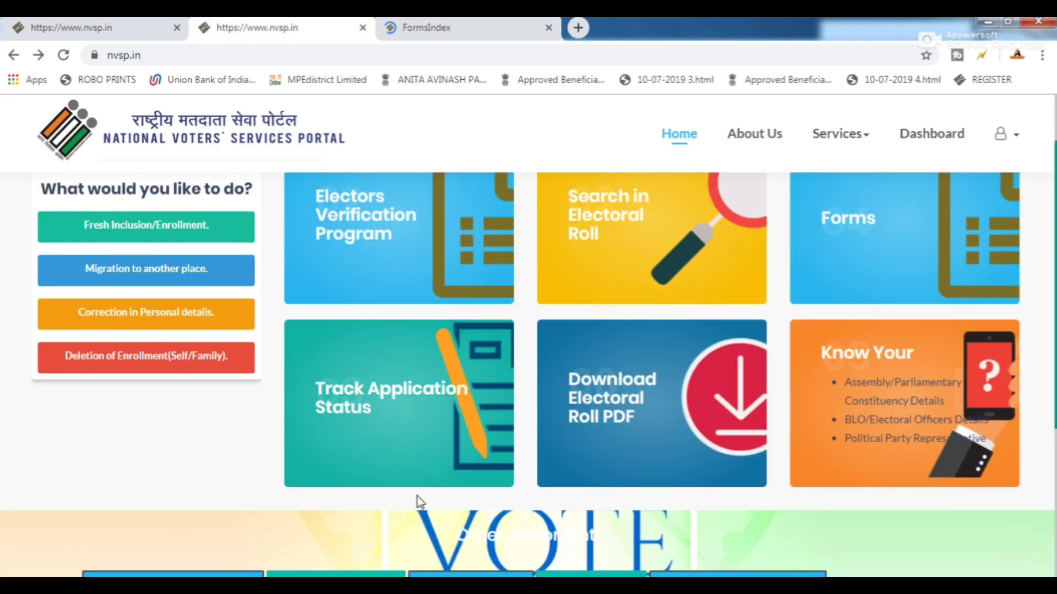
{"action": "left_click", "coordinate": [467, 27]}
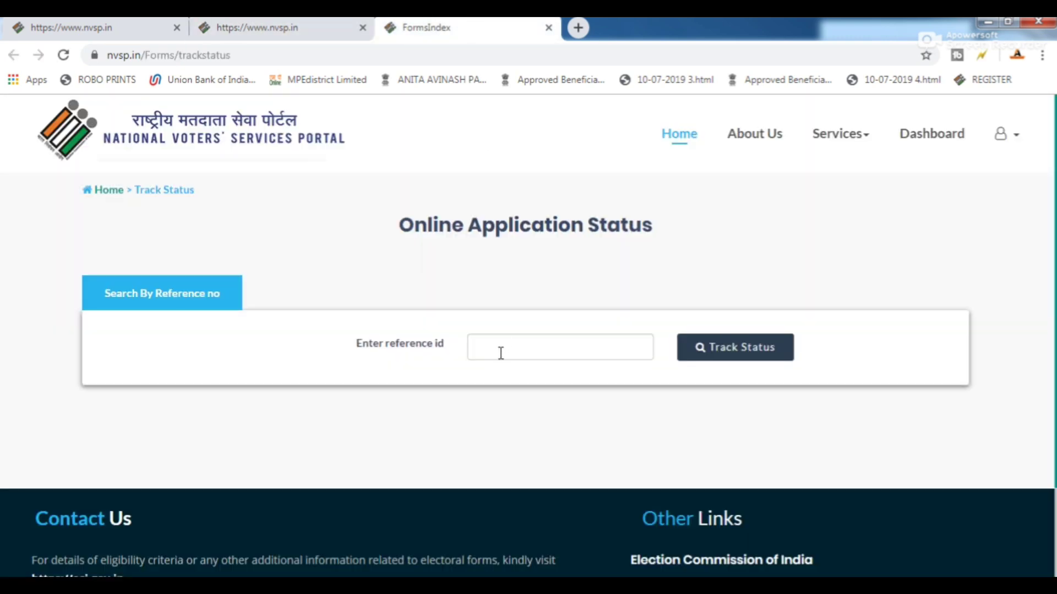
Paste the reference ID and track the Form 001 application status again.
{"action": "right_click", "coordinate": [501, 348]}
{"action": "left_click", "coordinate": [570, 204]}
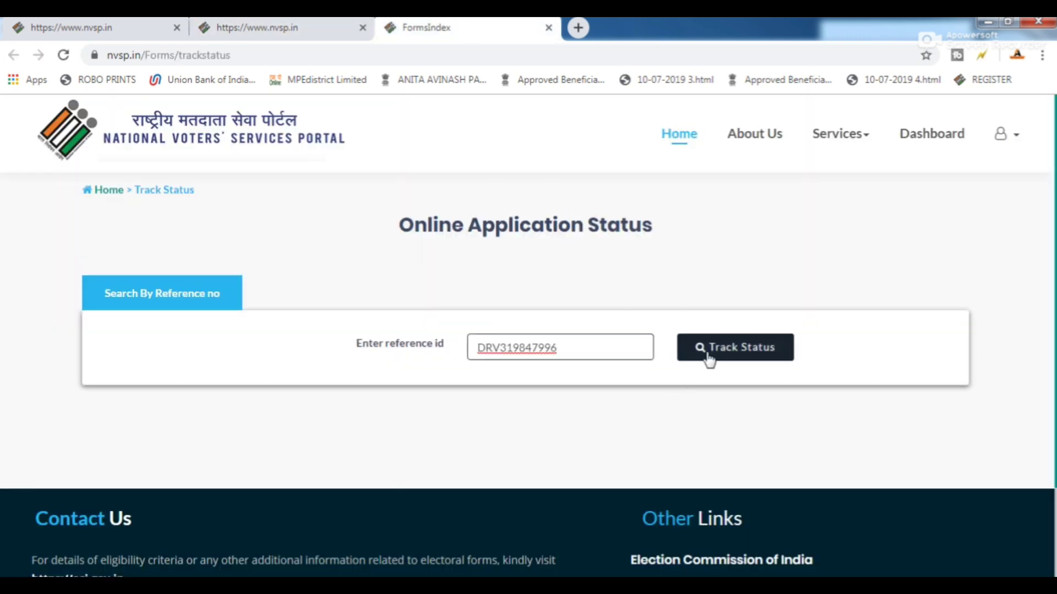
{"action": "left_click", "coordinate": [710, 360]}
{"action": "scroll", "coordinate": [609, 373], "scroll_direction": "down", "scroll_amount": 5}
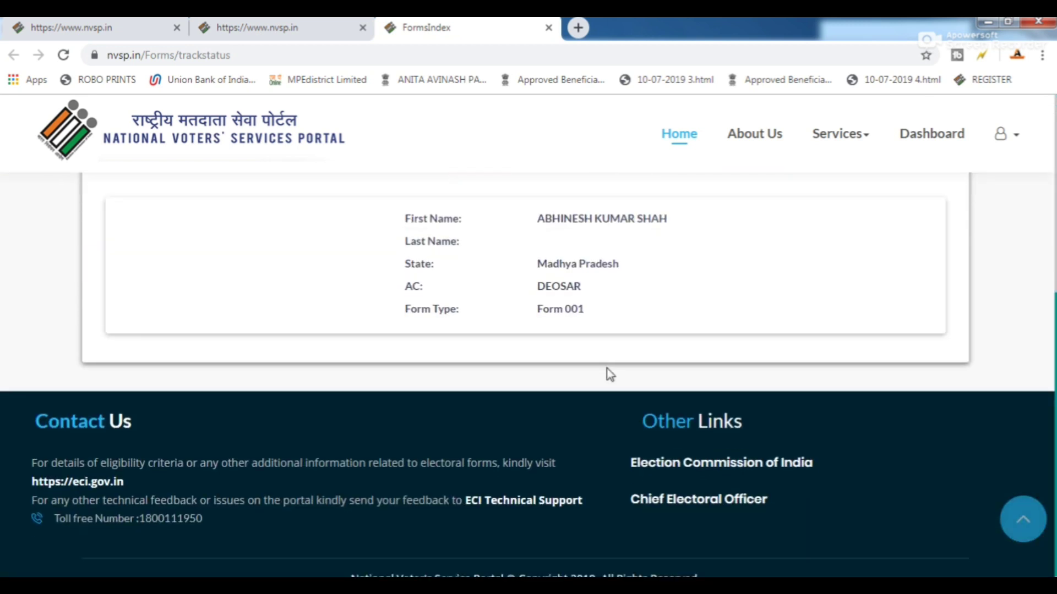
{"action": "scroll", "coordinate": [573, 406], "scroll_direction": "up", "scroll_amount": 5}
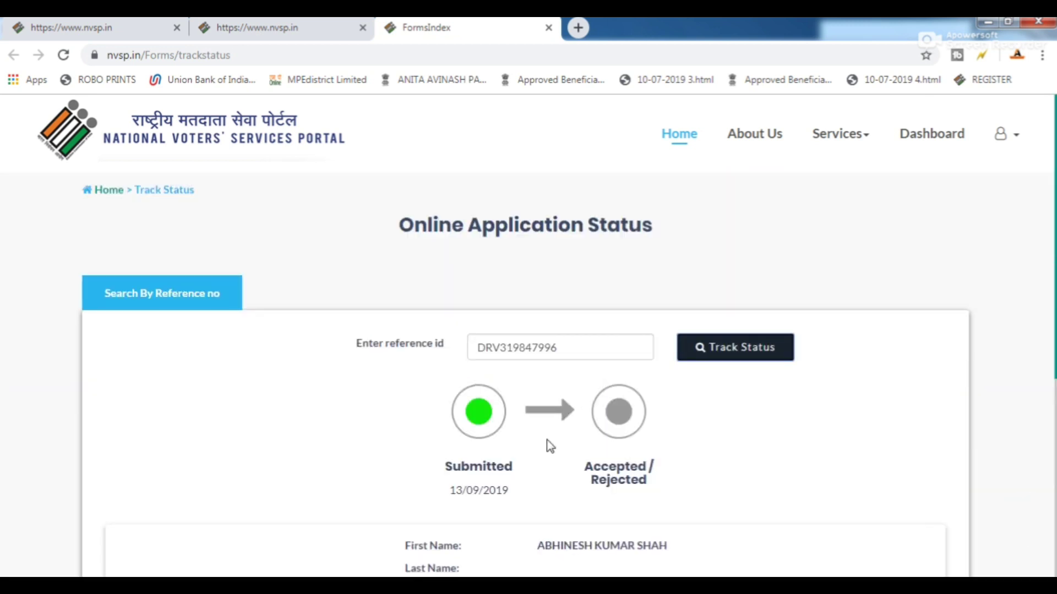